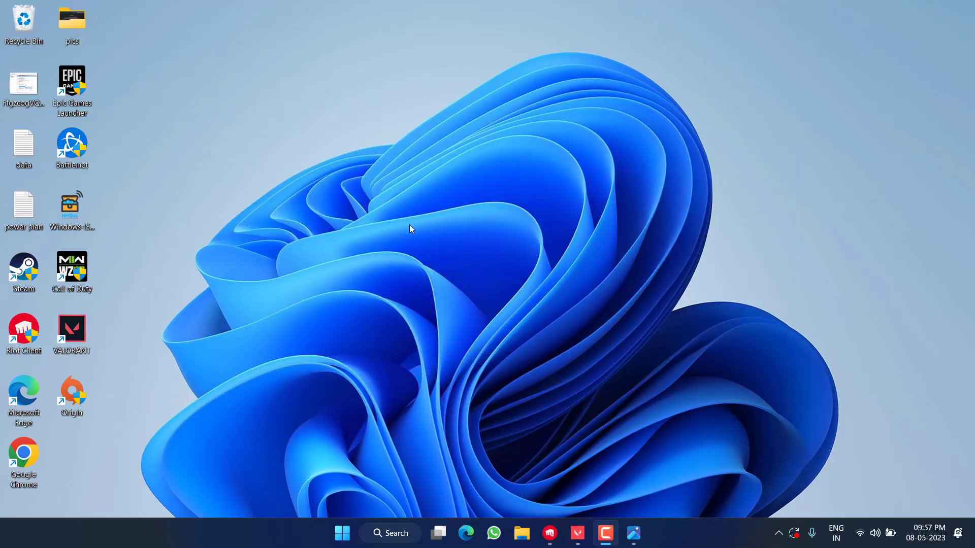
# - Launch the Services console by running services.msc from the Run dialog
pyautogui.rightClick(443, 212)
pyautogui.click(273, 224)
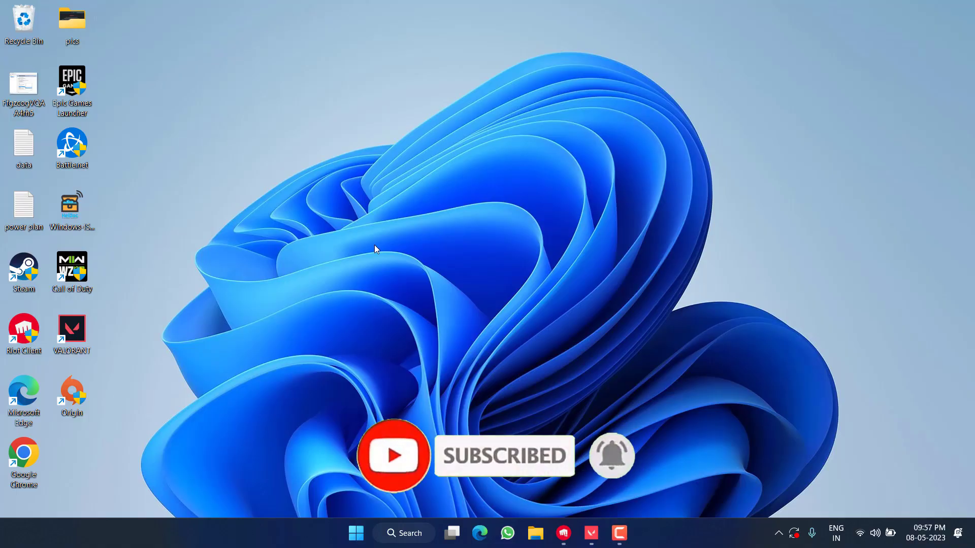
pyautogui.rightClick(356, 531)
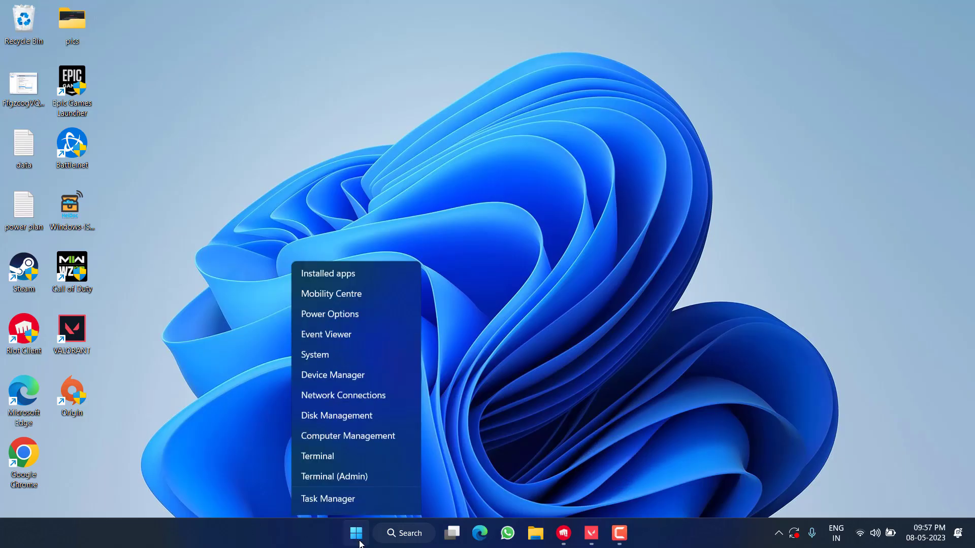
pyautogui.click(340, 460)
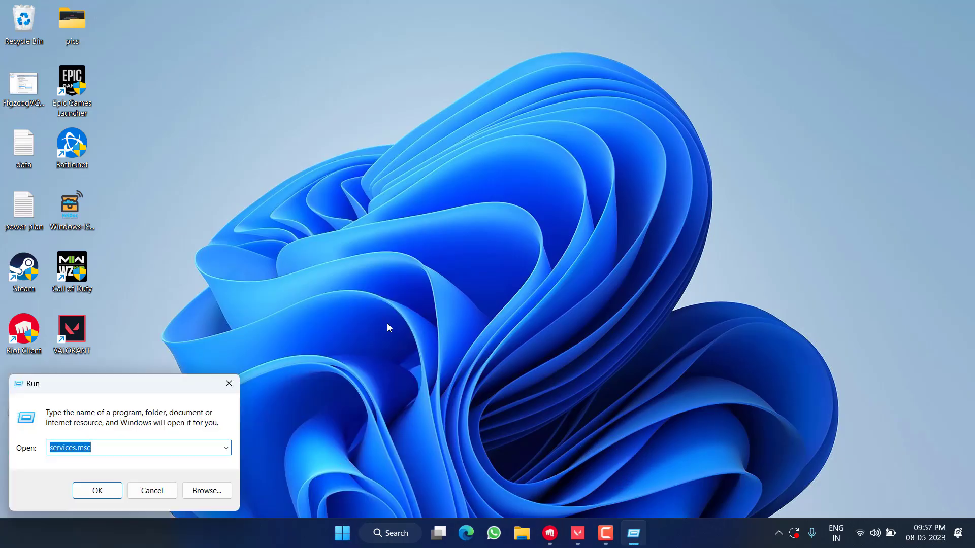
pyautogui.write('services.msc')
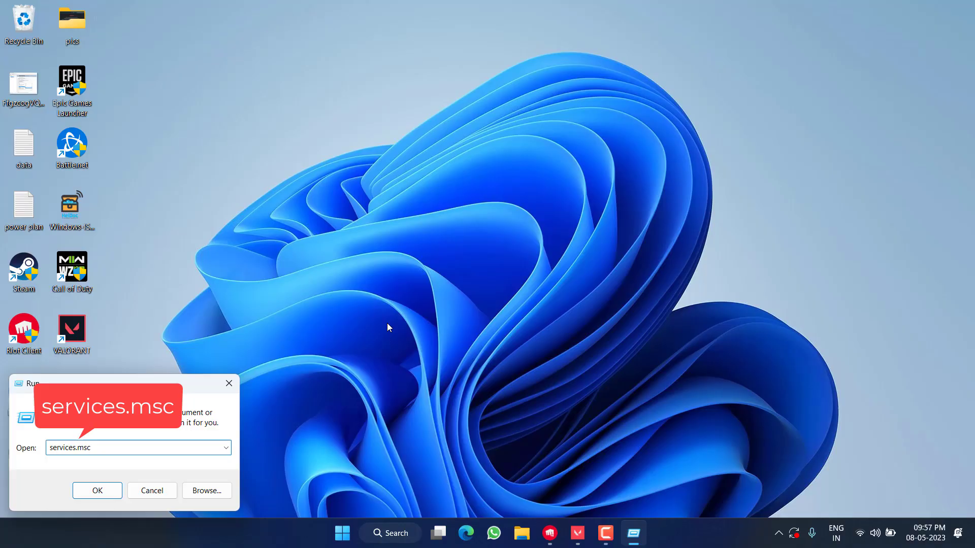
pyautogui.press('Return')
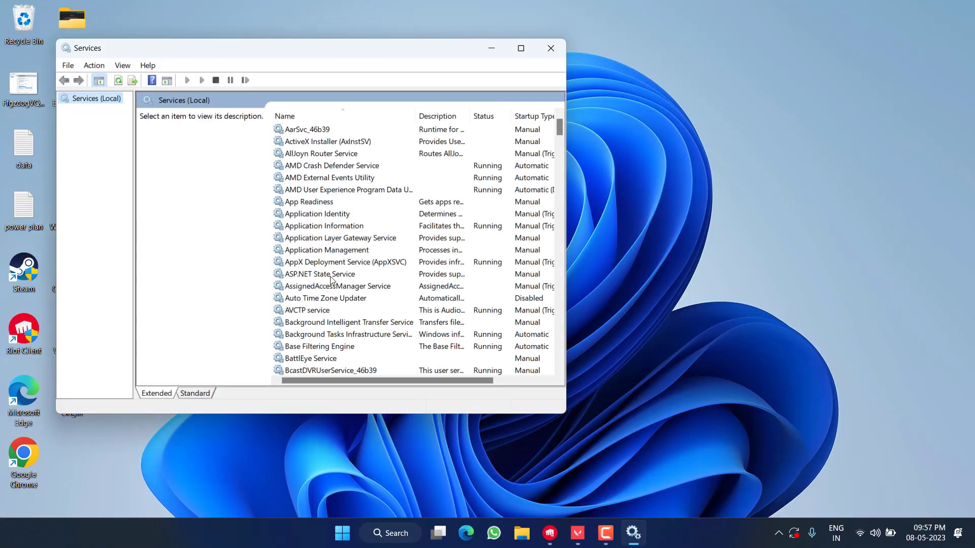
# - Set the vgc service's startup type to Automatic and apply it
pyautogui.click(336, 276)
pyautogui.write('vgc')
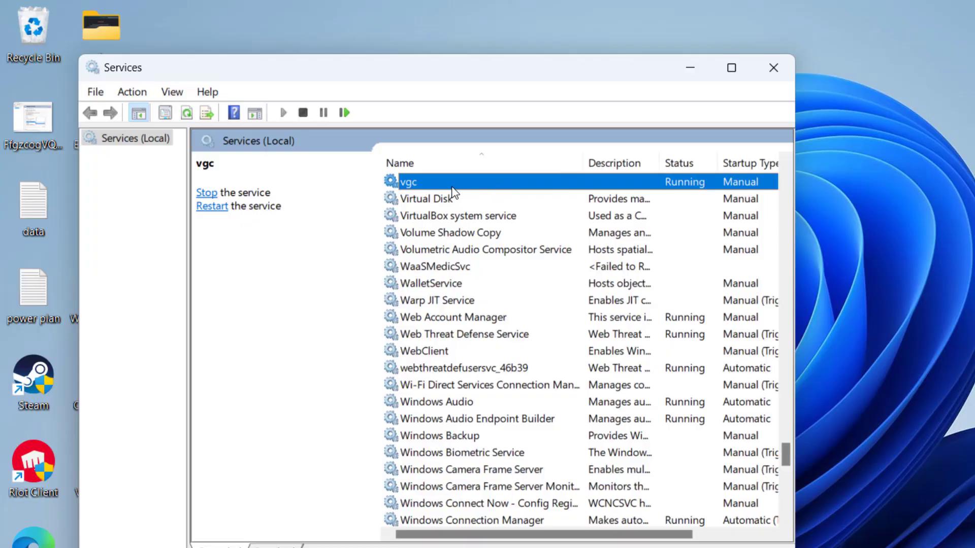
pyautogui.doubleClick(452, 185)
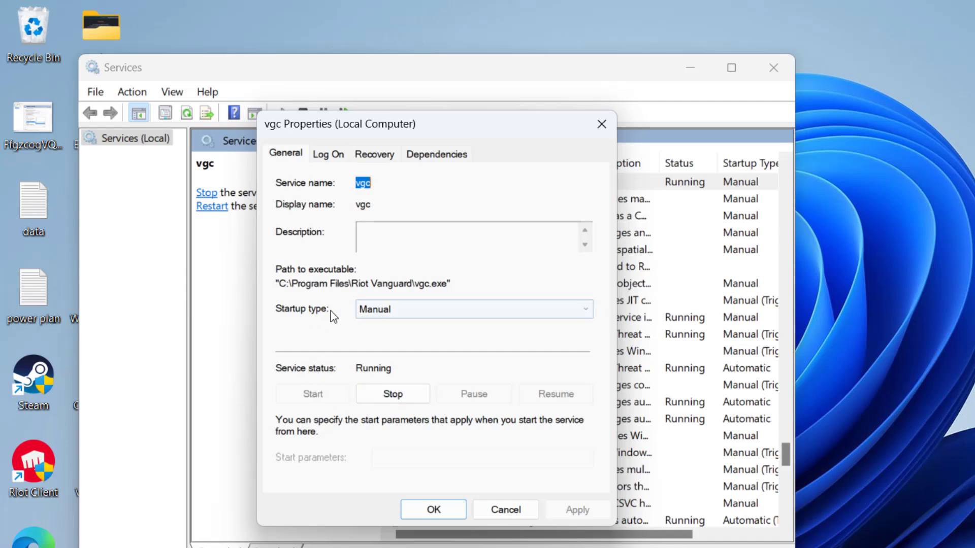
pyautogui.click(426, 311)
pyautogui.click(401, 336)
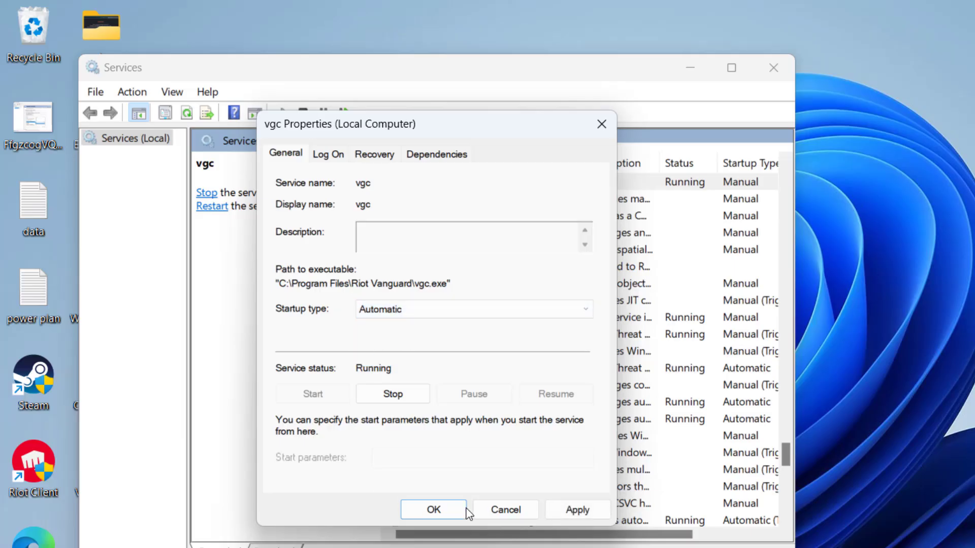
pyautogui.click(577, 510)
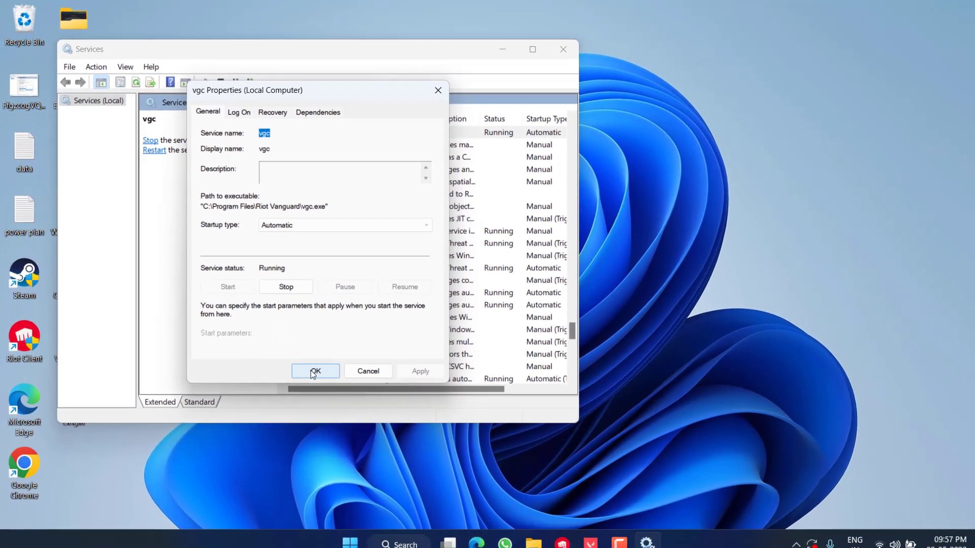
pyautogui.click(314, 372)
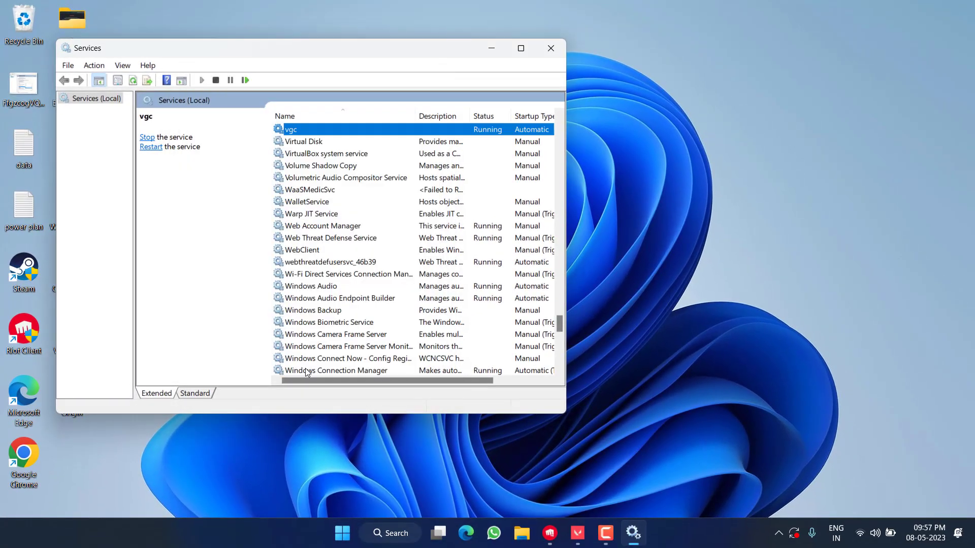
pyautogui.rightClick(342, 531)
pyautogui.click(319, 461)
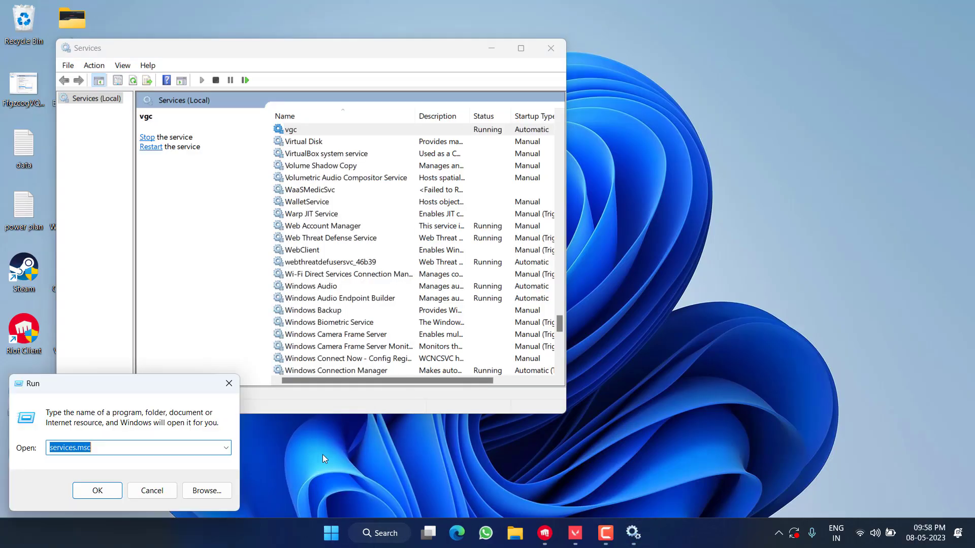
pyautogui.write('msconfig')
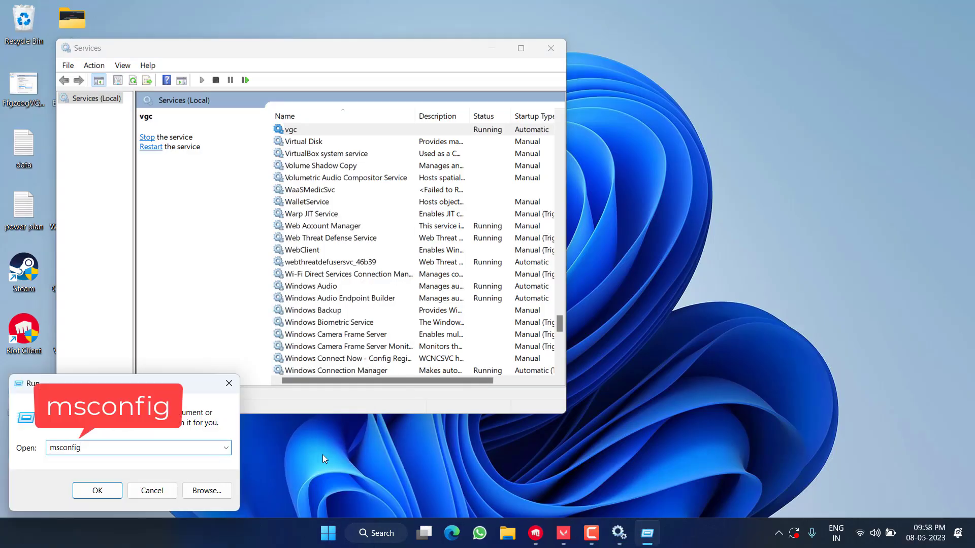
pyautogui.press('Return')
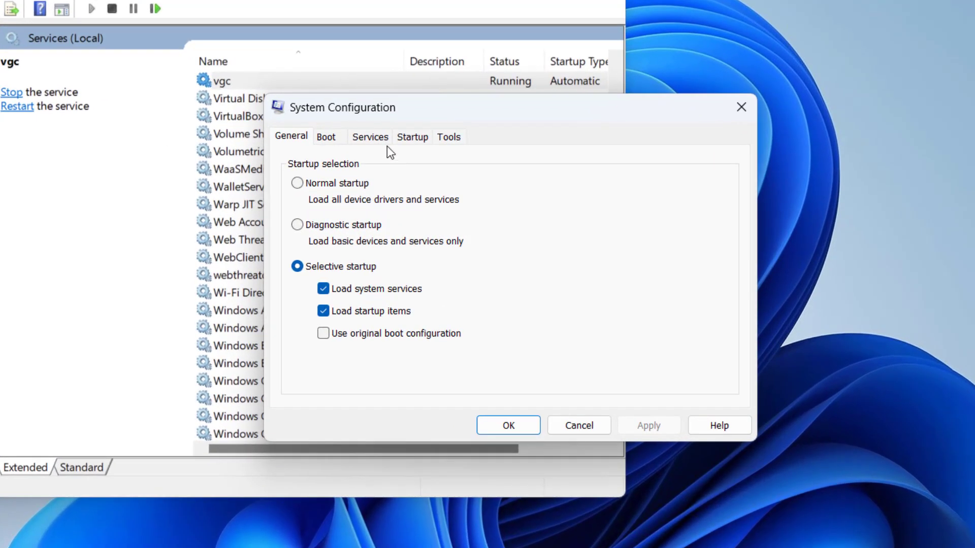
pyautogui.click(382, 148)
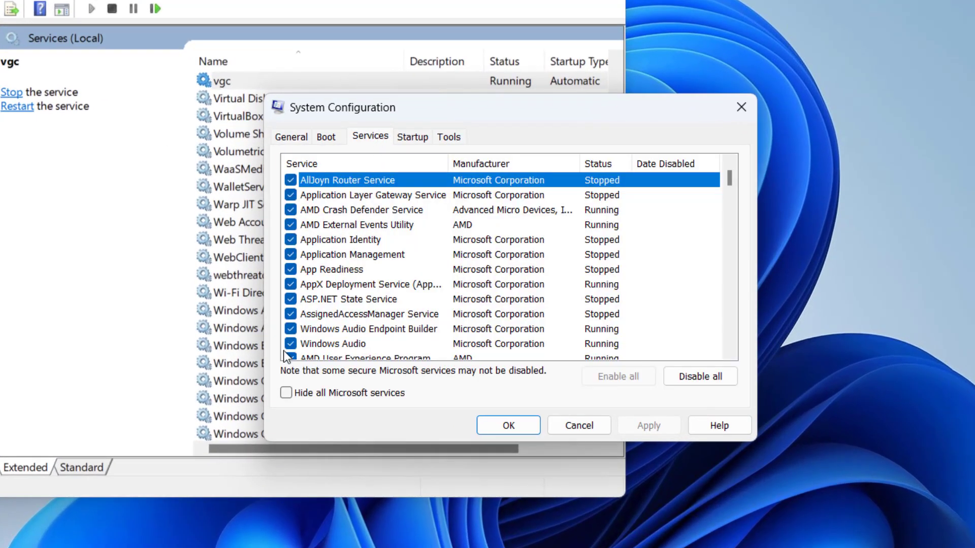
pyautogui.click(335, 394)
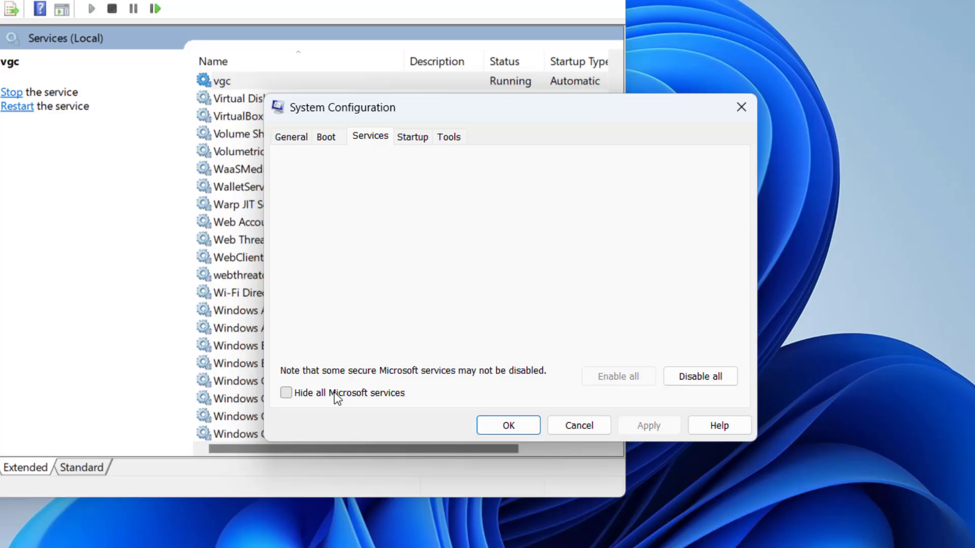
pyautogui.click(362, 274)
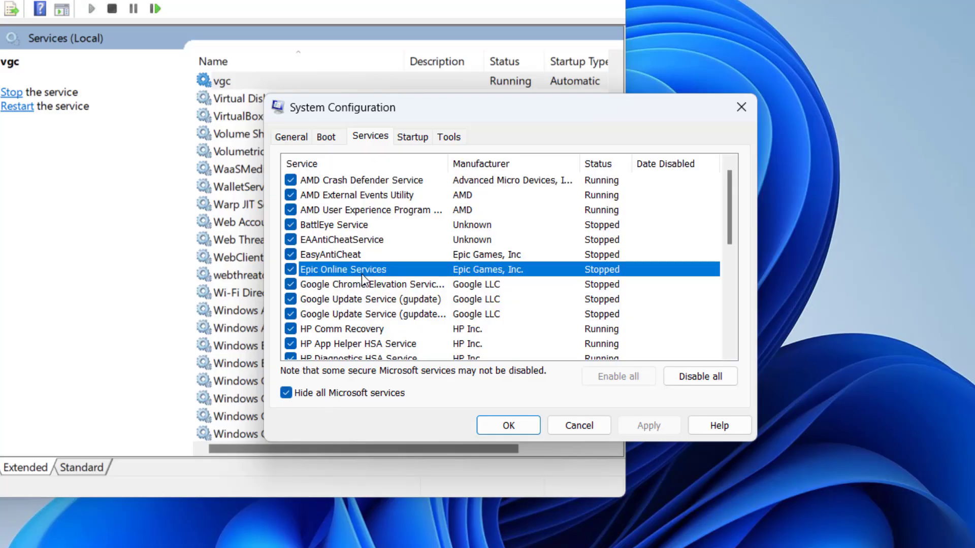
pyautogui.press('v')
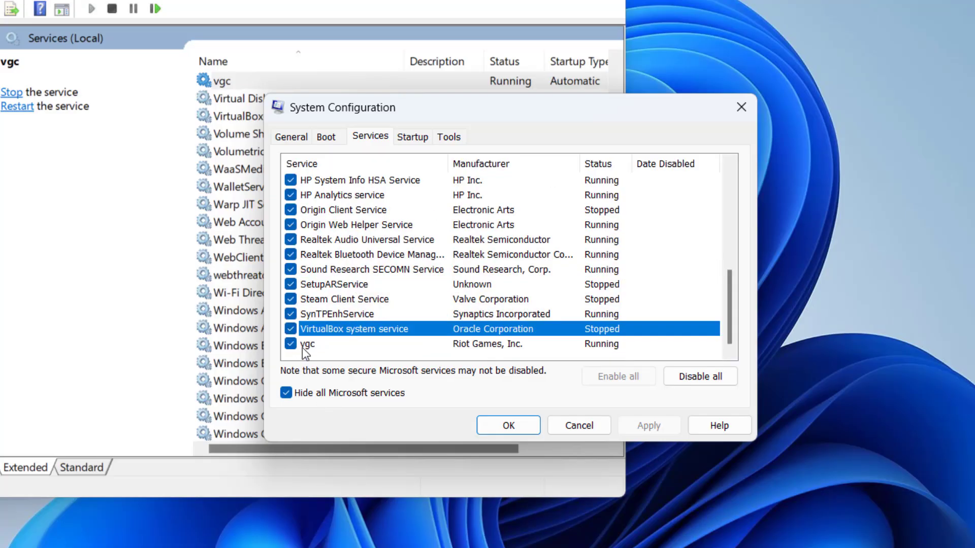
pyautogui.click(325, 344)
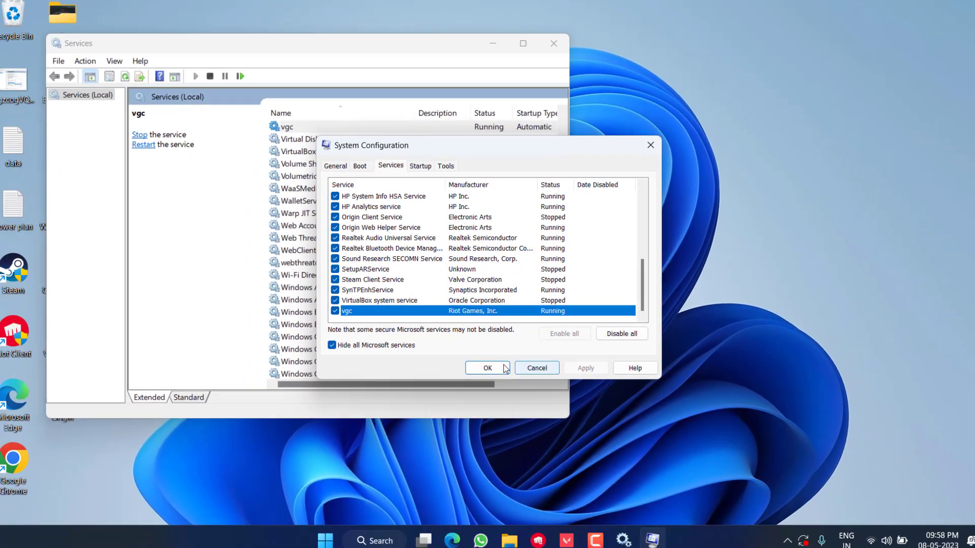
pyautogui.click(579, 426)
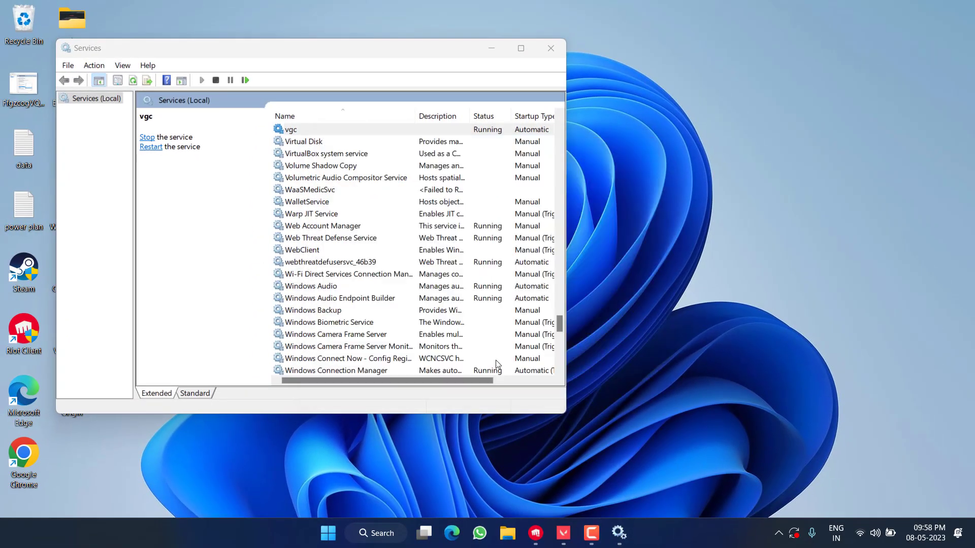
# - Close Services, switch to the VALORANT client and bring up its game settings
pyautogui.click(551, 48)
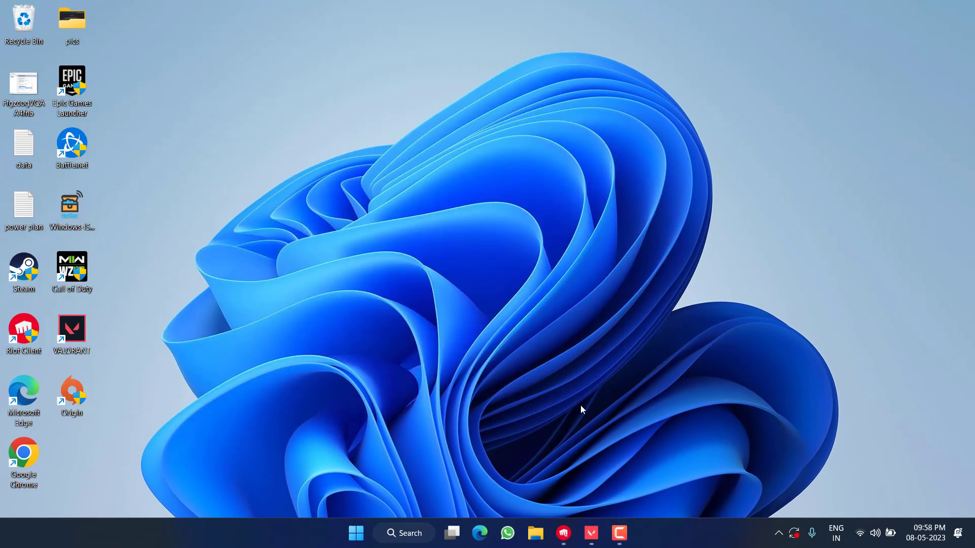
pyautogui.hotkey('alt', 'Tab')
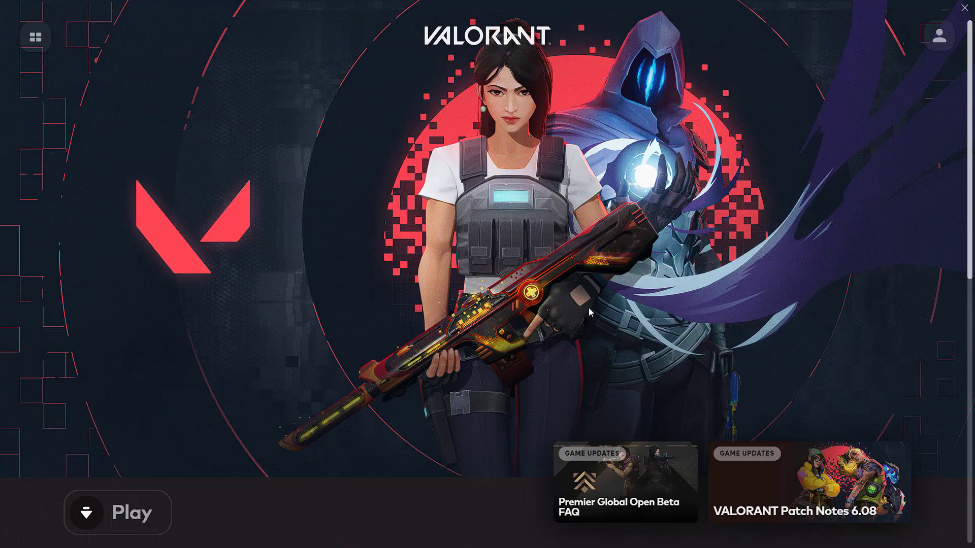
pyautogui.hotkey('alt', 'Tab')
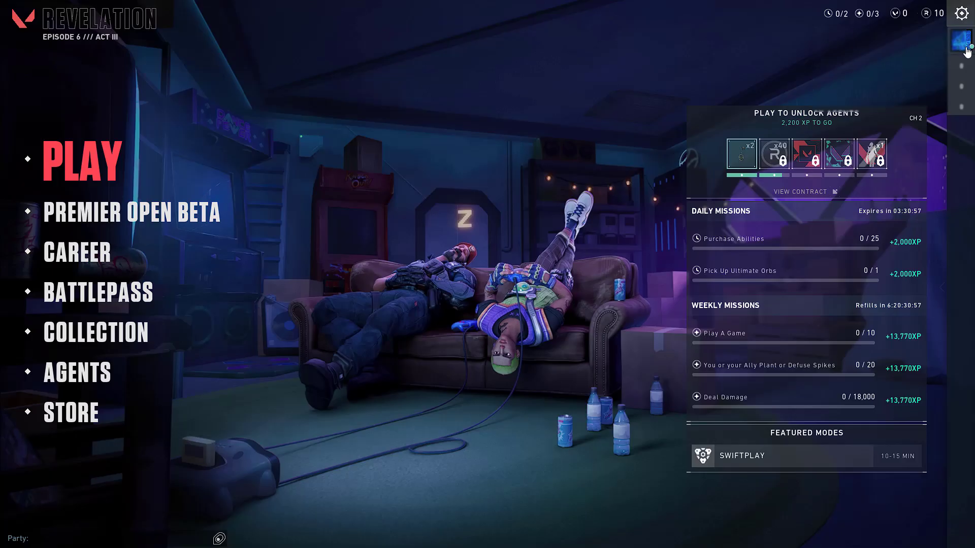
pyautogui.press('Escape')
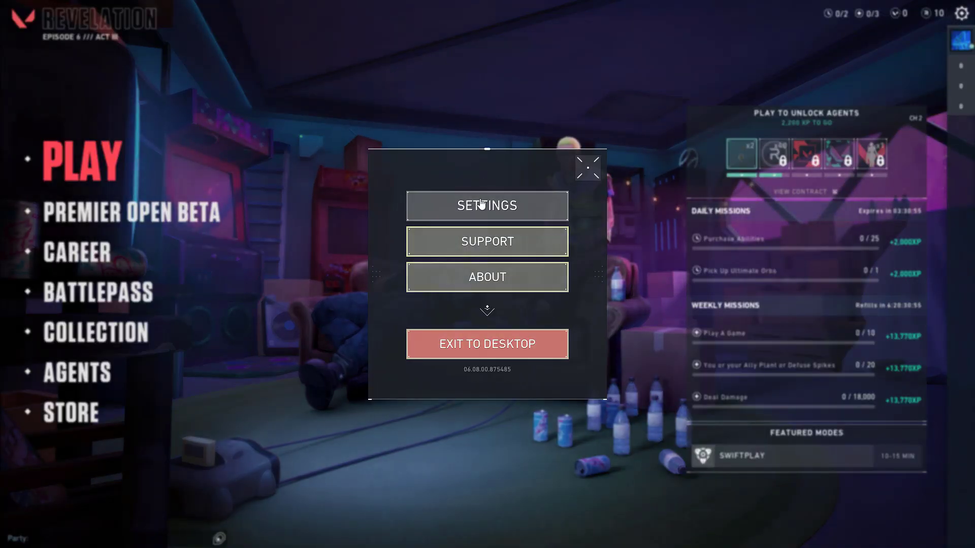
pyautogui.click(496, 206)
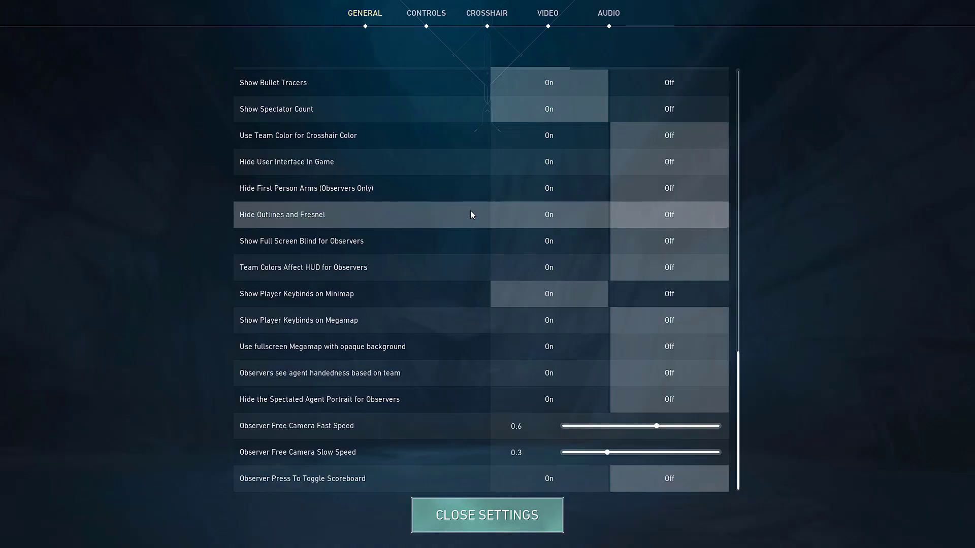
# - Under Video > General, turn Limit FPS Always on with Max FPS Always at 120, then close settings
pyautogui.click(560, 19)
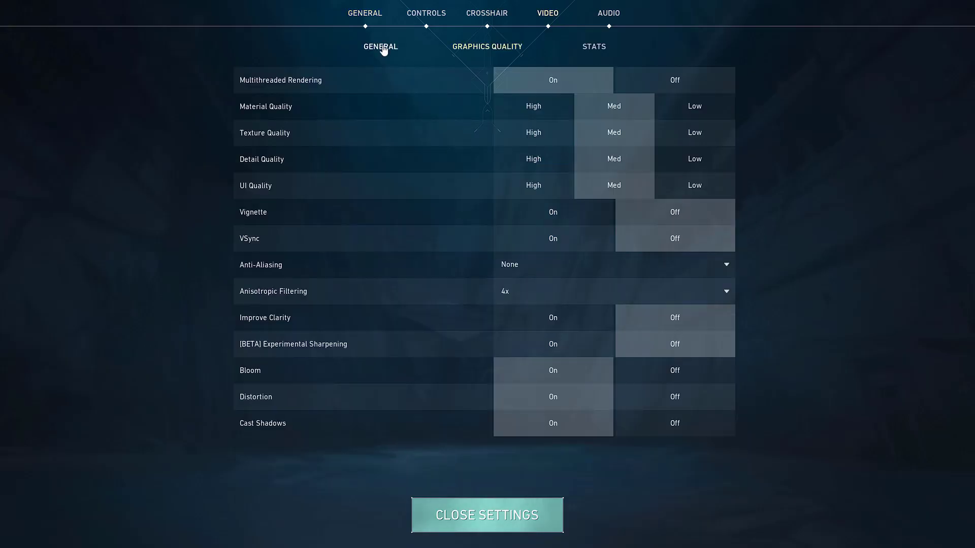
pyautogui.click(384, 45)
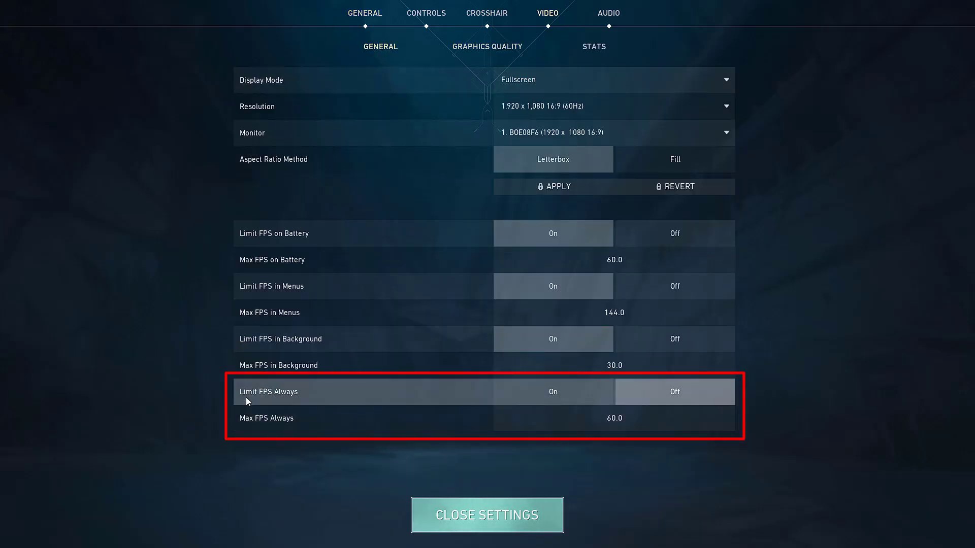
pyautogui.click(546, 392)
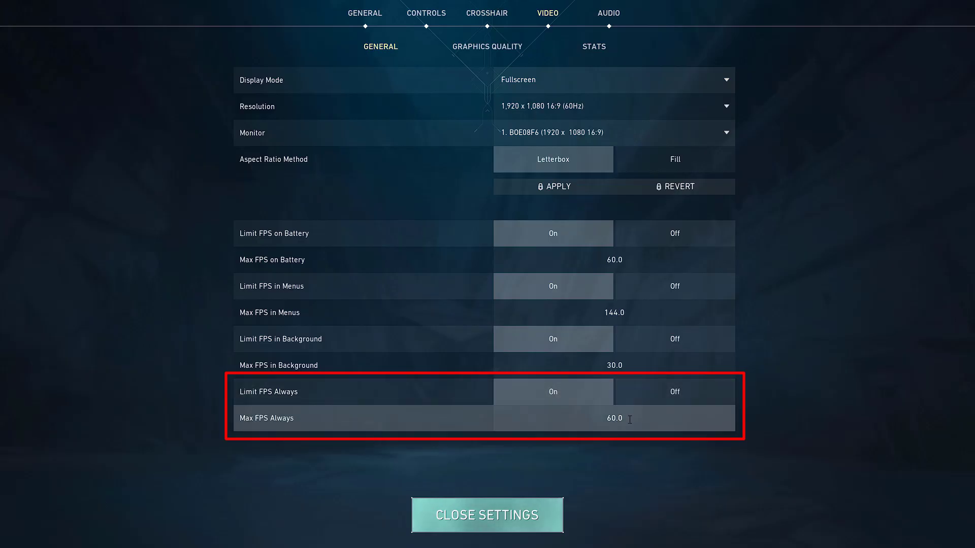
pyautogui.click(631, 420)
pyautogui.write('1')
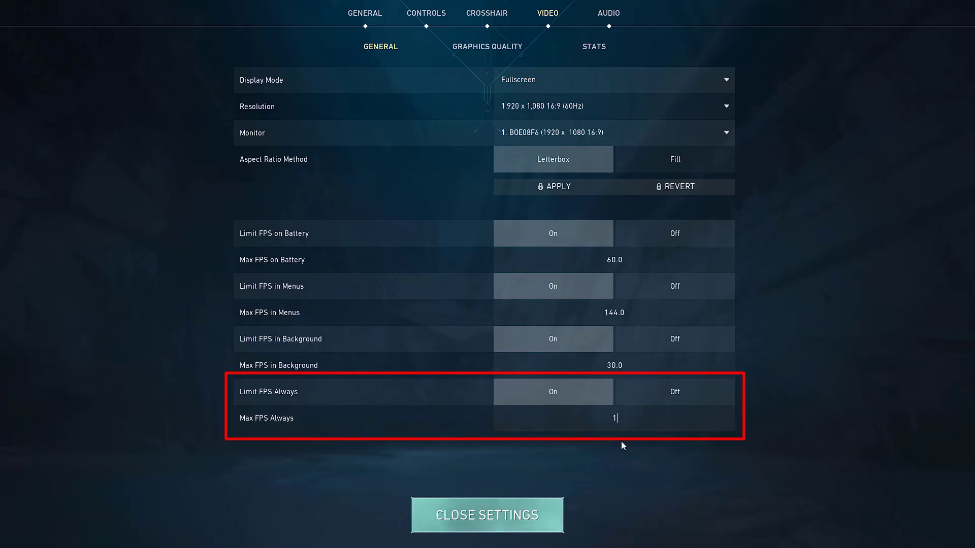
pyautogui.write('20')
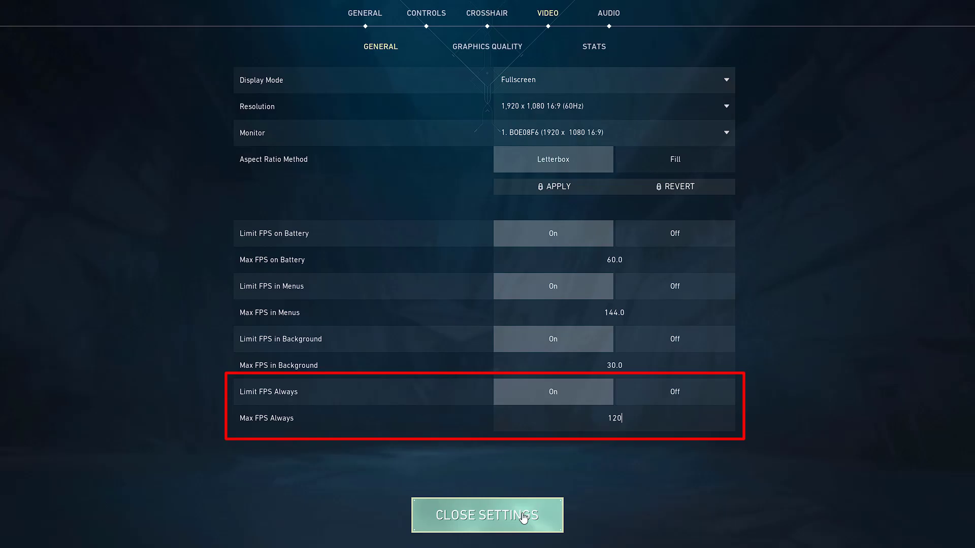
pyautogui.click(522, 516)
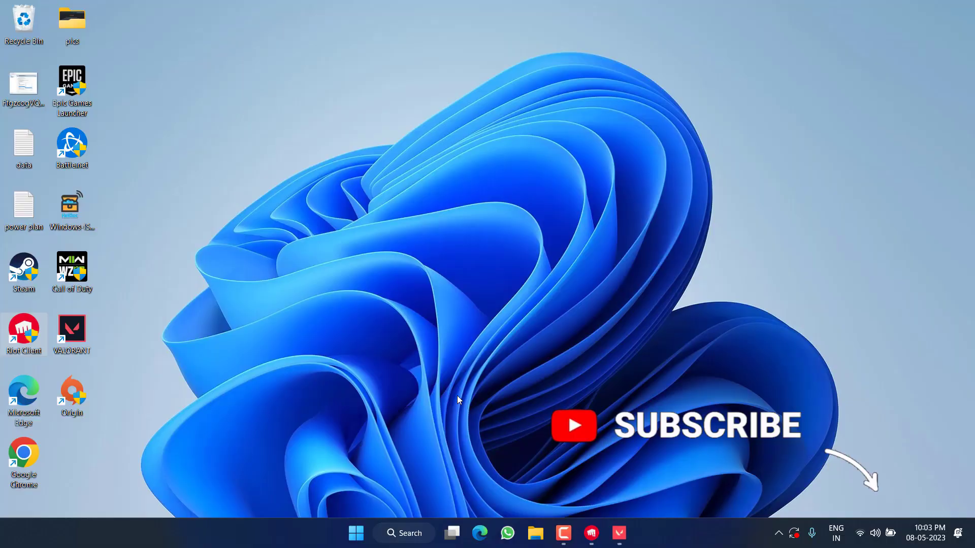
# - Launch Task Manager from the Start quick-link menu and show its Details process list
pyautogui.rightClick(359, 540)
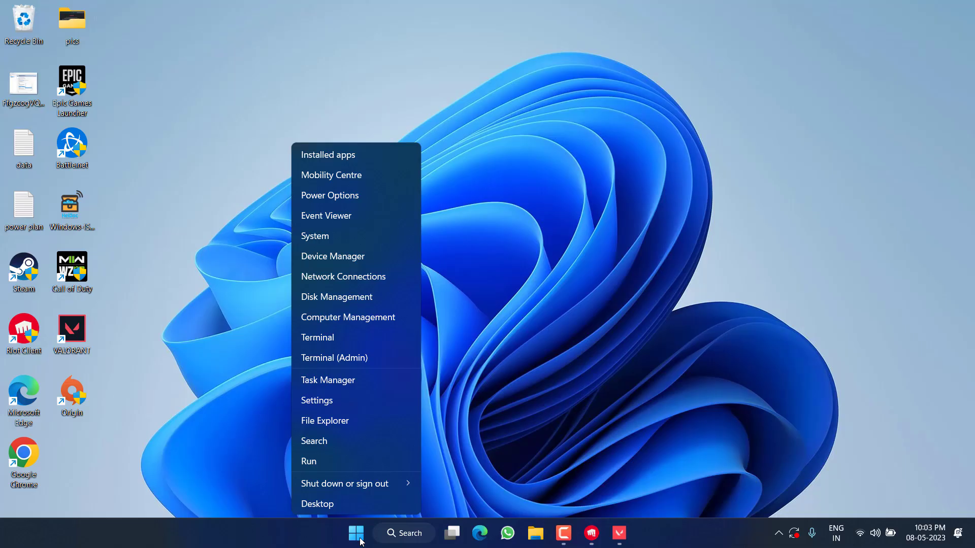
pyautogui.click(366, 380)
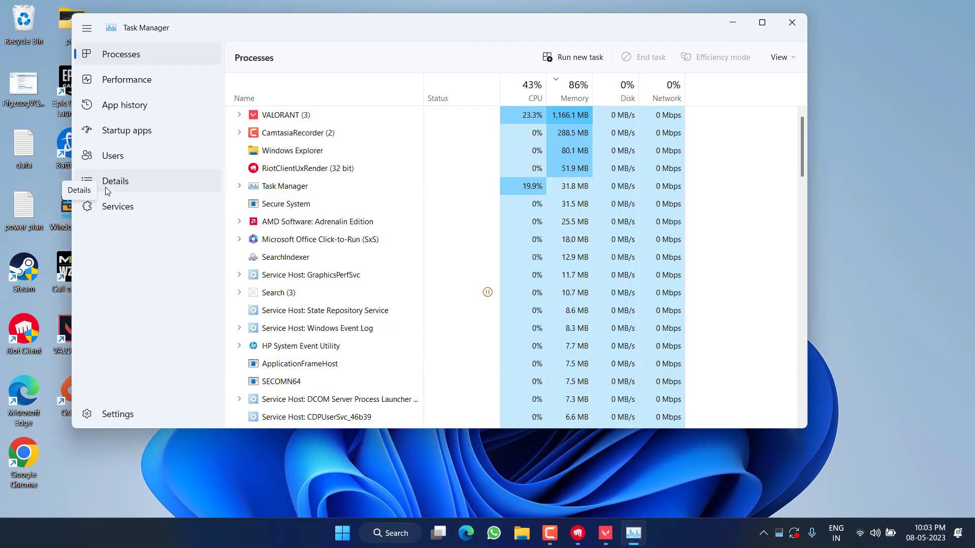
pyautogui.click(105, 186)
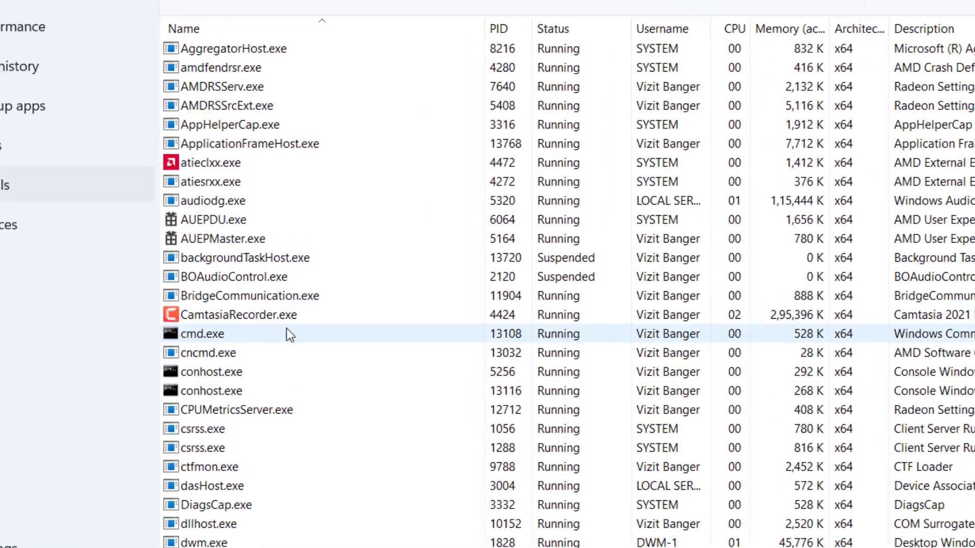
pyautogui.click(253, 209)
# - Set VALORANT-Win64-Shipping.exe to High priority and confirm the change
pyautogui.press('v')
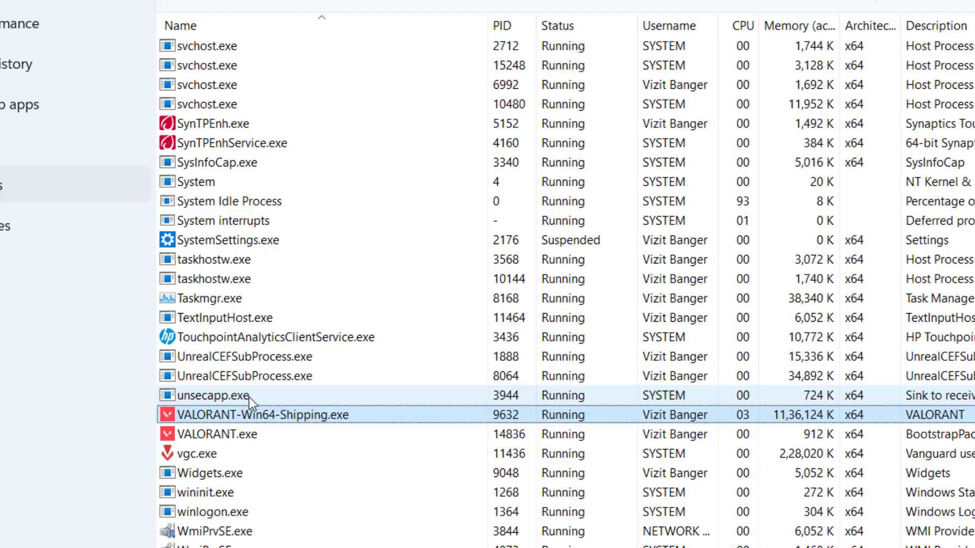
pyautogui.rightClick(323, 419)
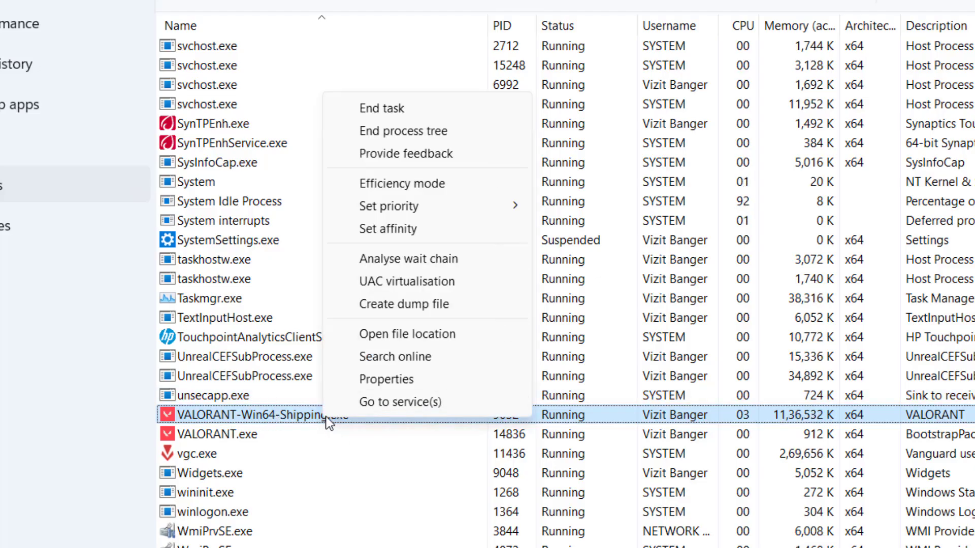
pyautogui.moveTo(449, 210)
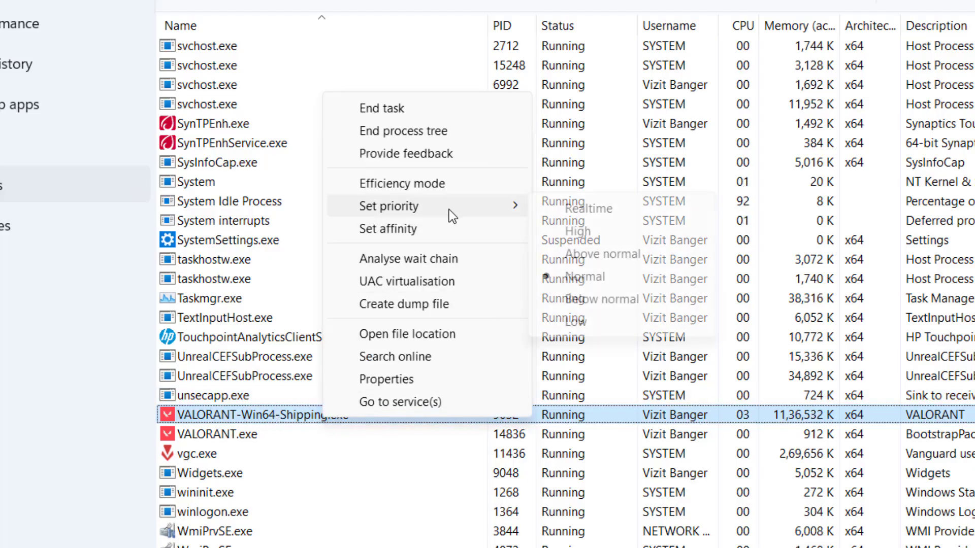
pyautogui.click(590, 231)
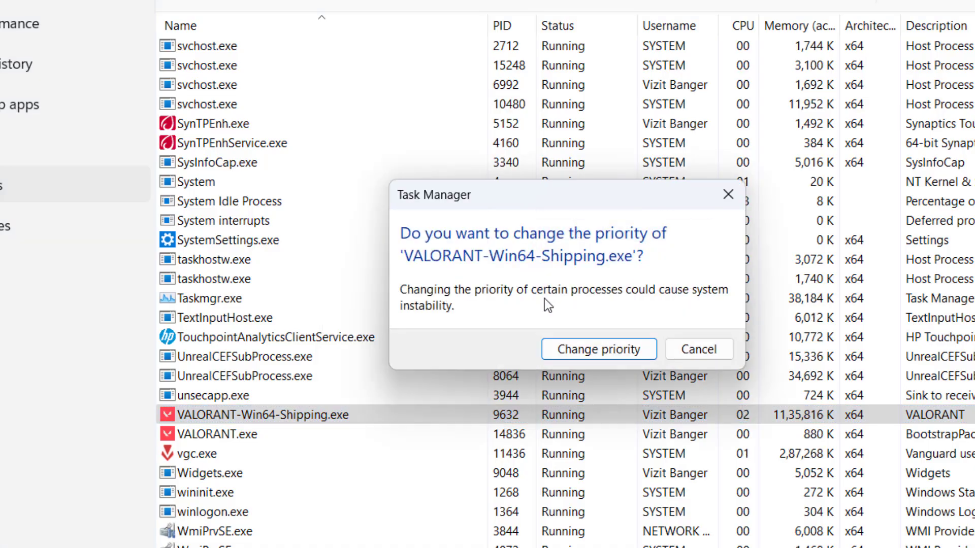
pyautogui.click(608, 351)
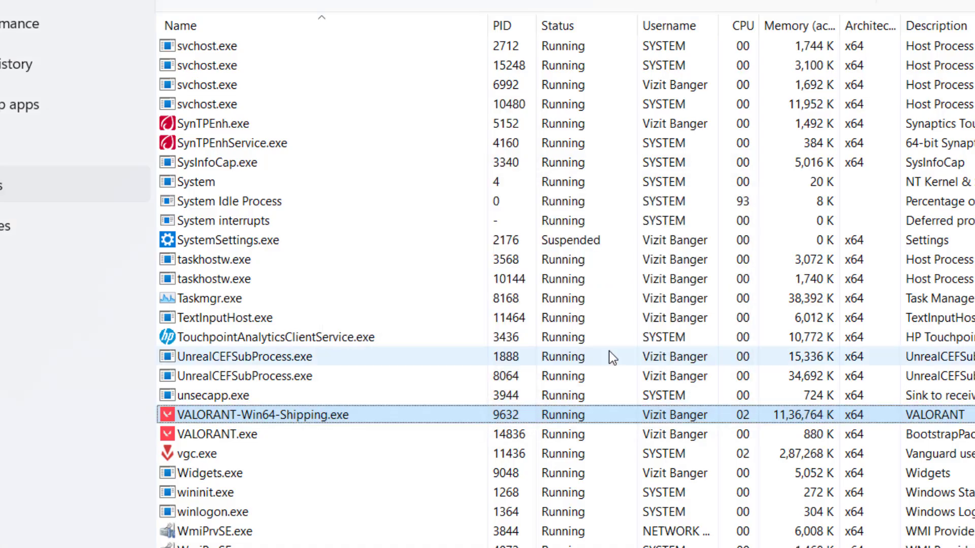
# - Change vgc.exe's process priority from Normal to a new level and confirm it
pyautogui.click(233, 455)
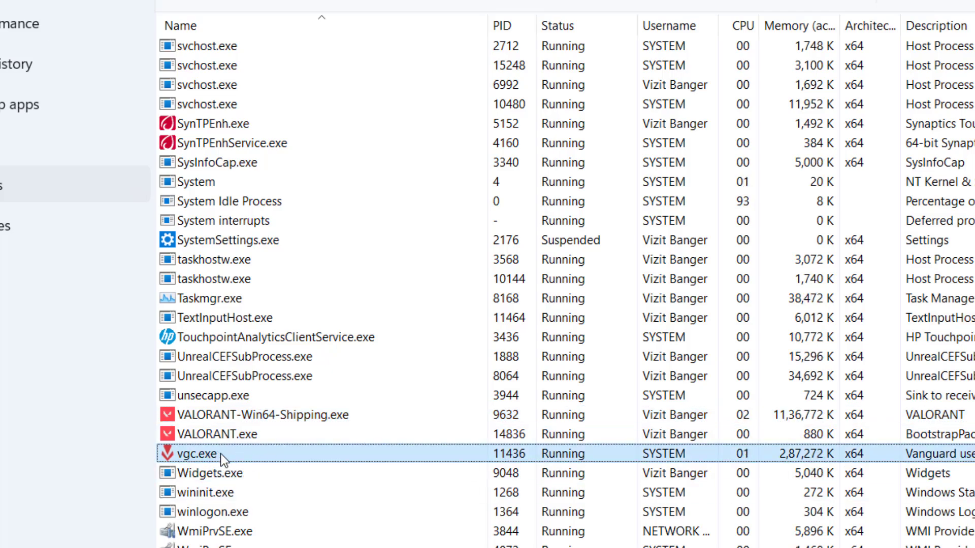
pyautogui.rightClick(207, 455)
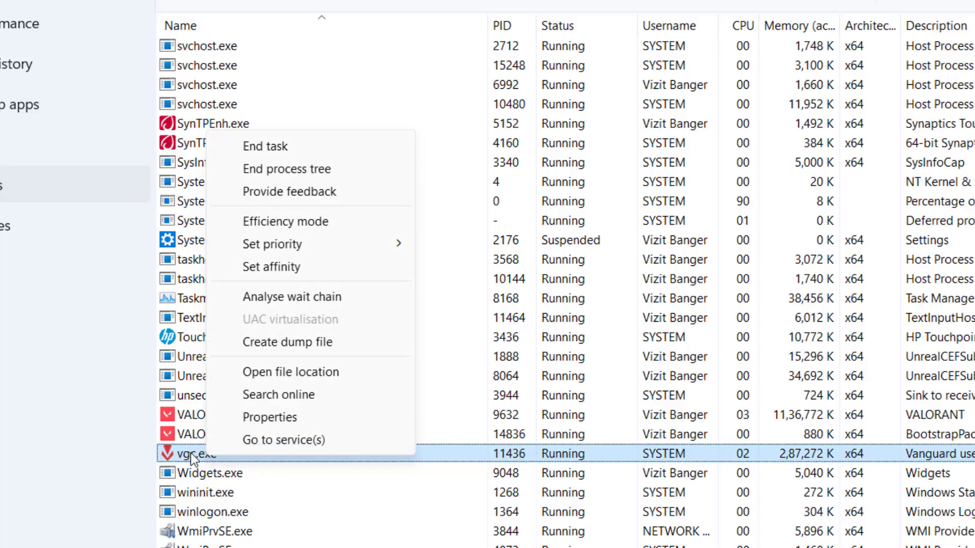
pyautogui.moveTo(306, 240)
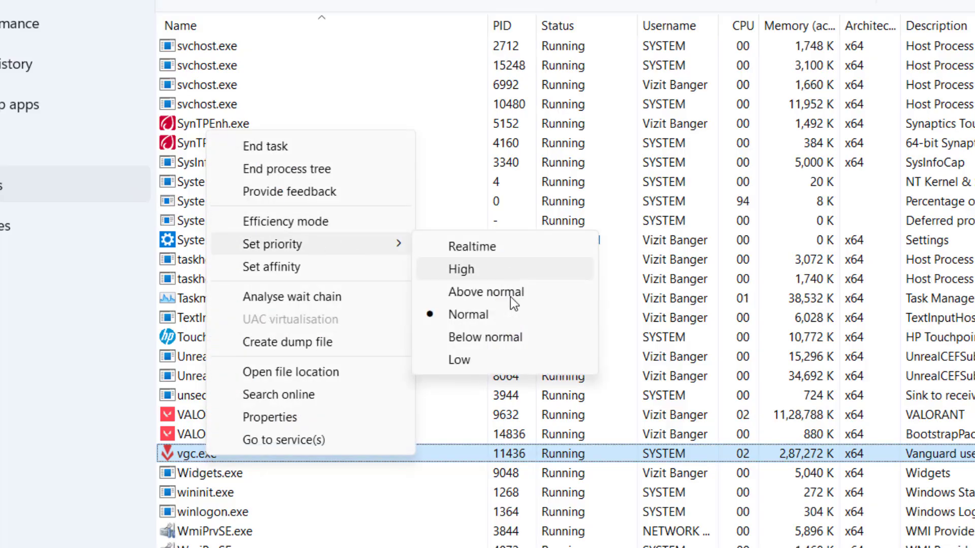
pyautogui.click(482, 338)
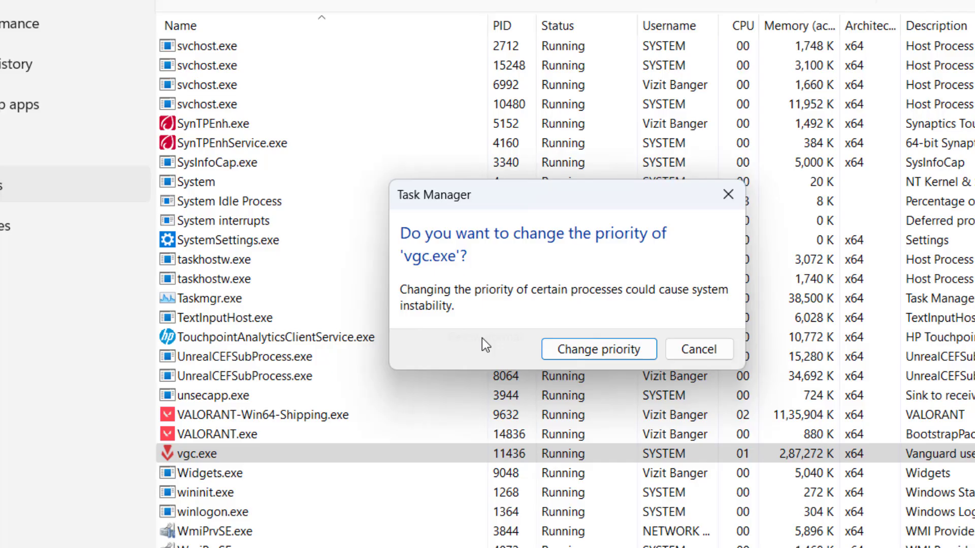
pyautogui.click(613, 351)
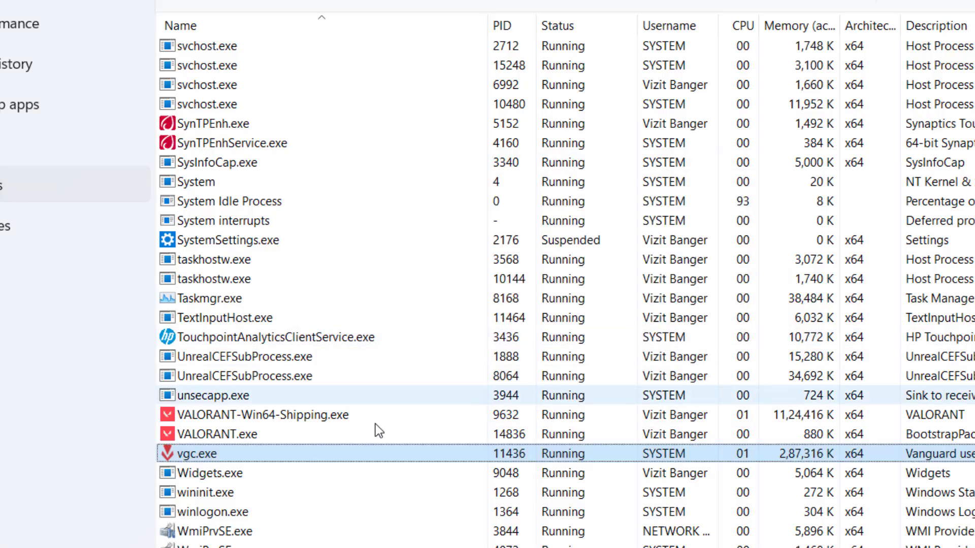
# - Restrict vgc.exe's processor affinity to CPU 0 only, then minimize Task Manager
pyautogui.rightClick(196, 455)
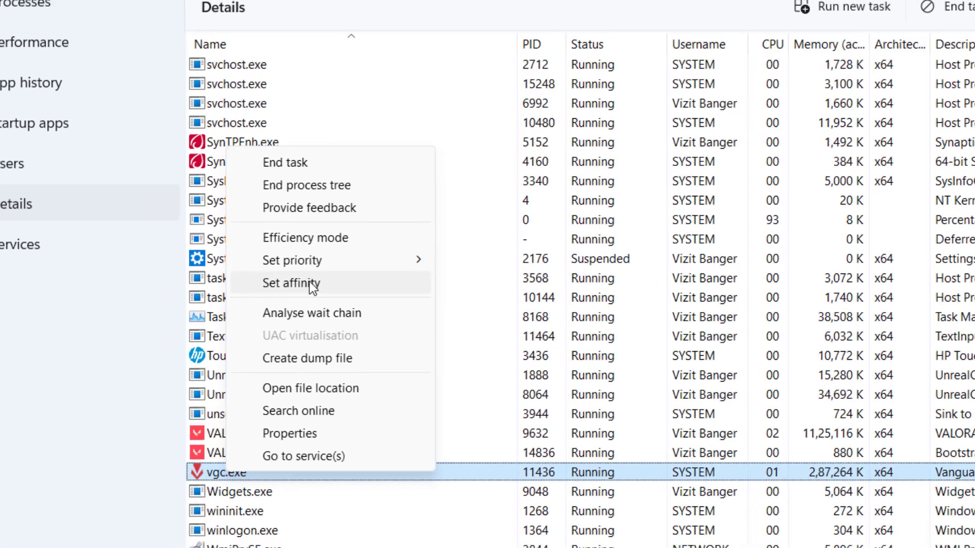
pyautogui.click(300, 265)
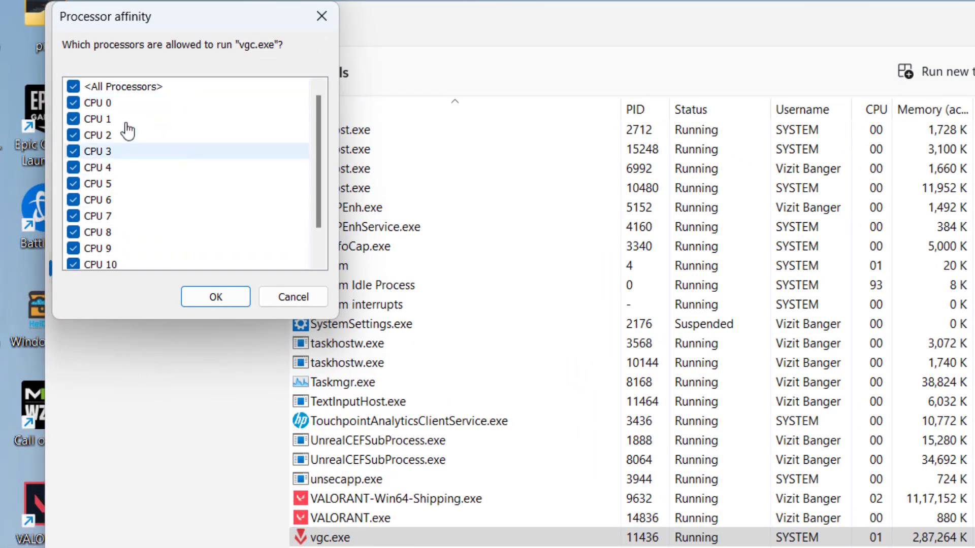
pyautogui.click(73, 86)
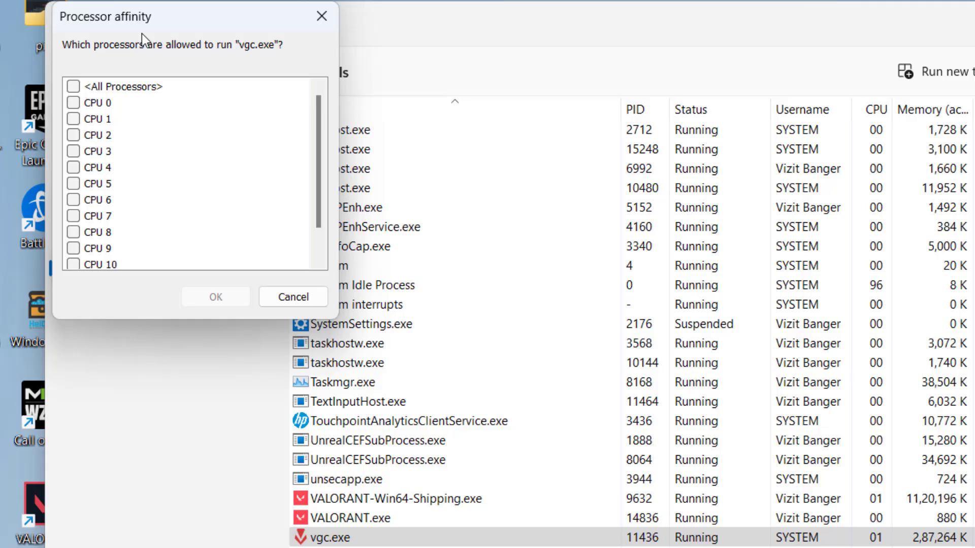
pyautogui.click(74, 103)
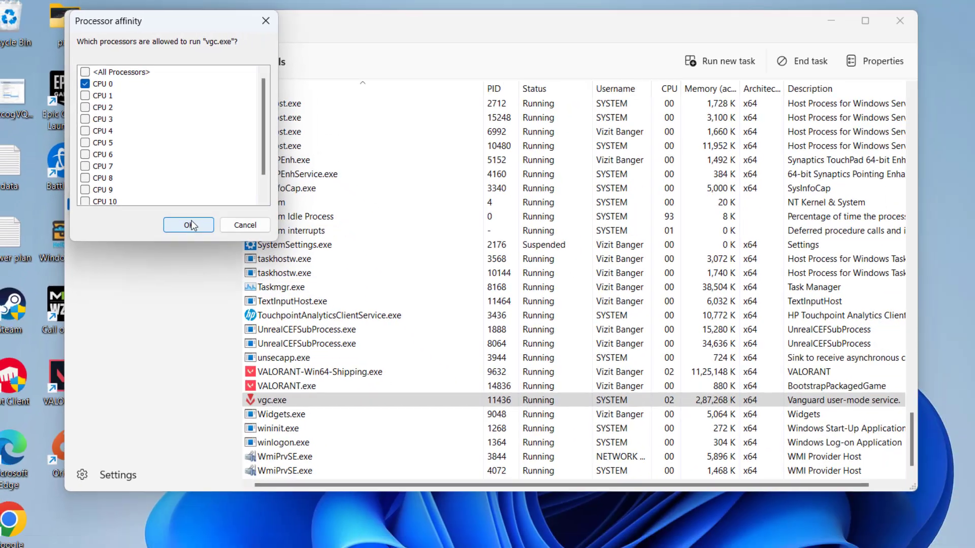
pyautogui.click(189, 225)
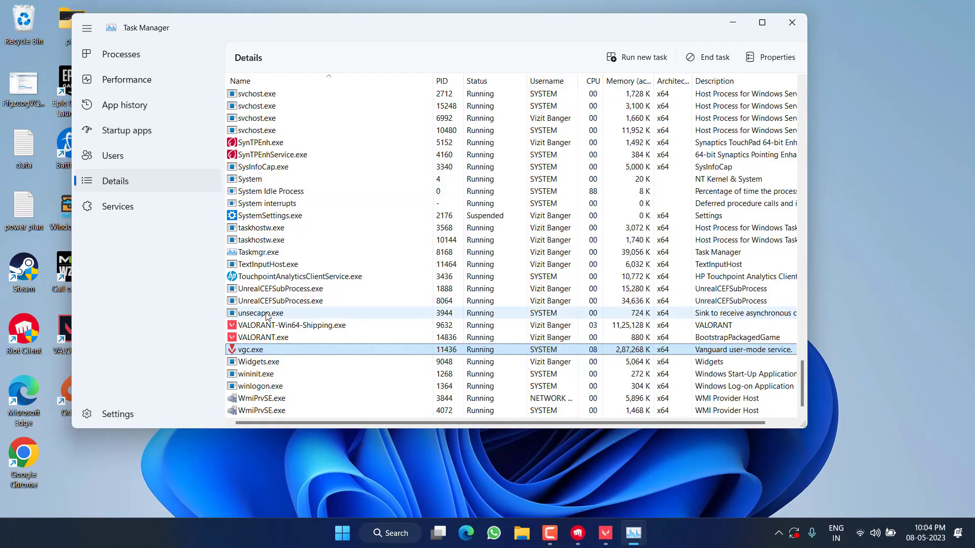
pyautogui.click(733, 23)
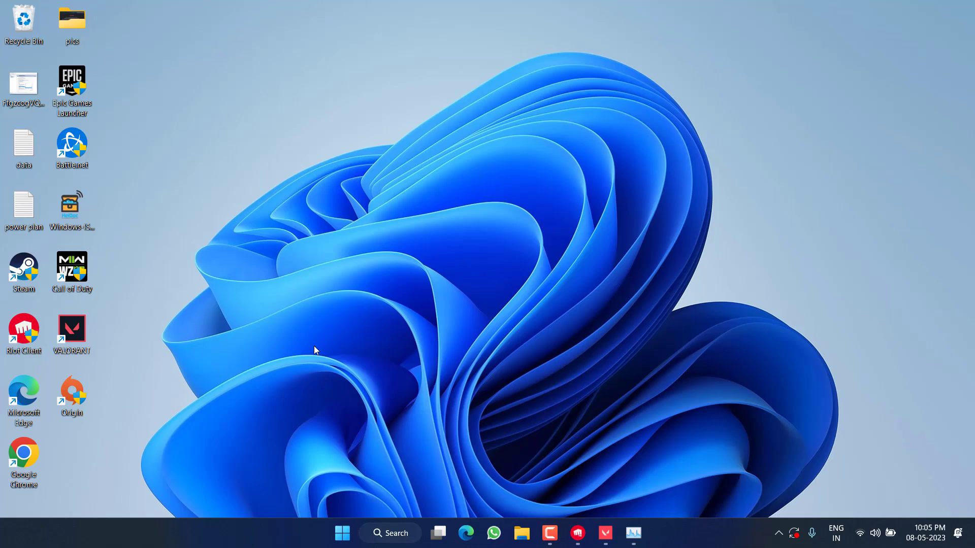
# - Launch Control Panel by searching 'control' from Start, then go to Power Options
pyautogui.press('super')
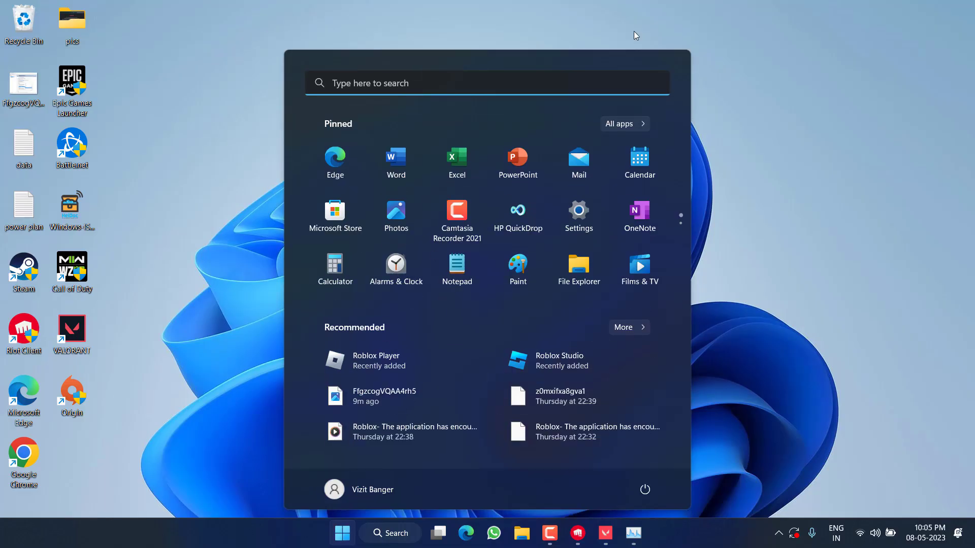
pyautogui.write('control')
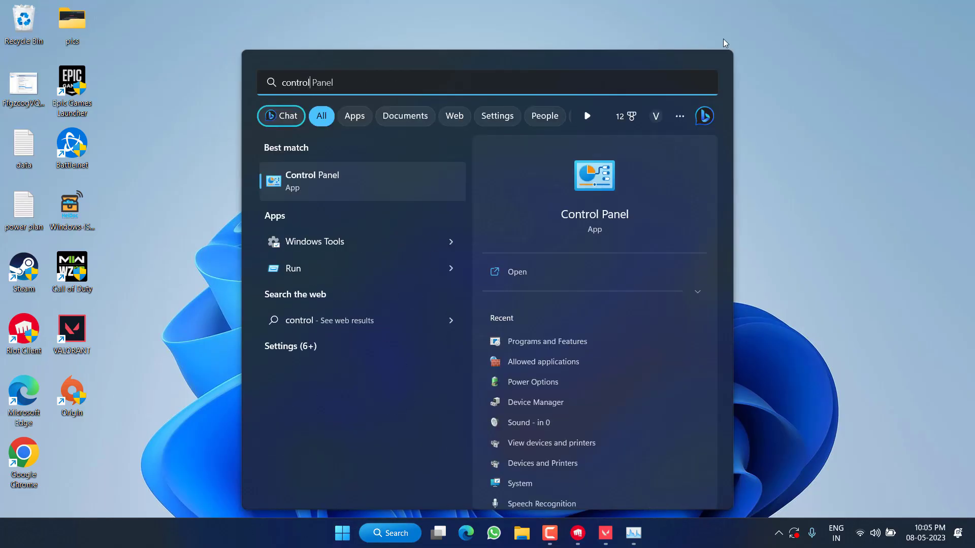
pyautogui.press('Return')
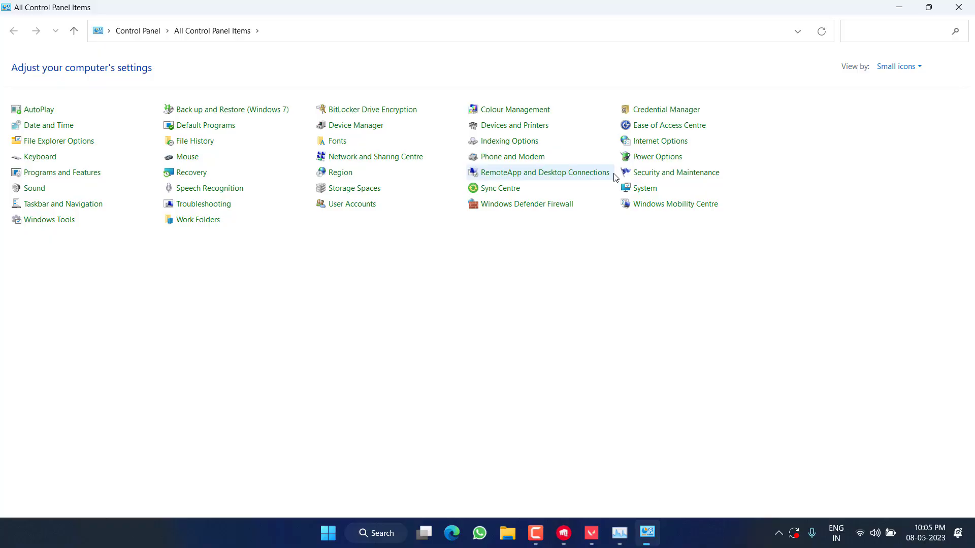
pyautogui.click(657, 157)
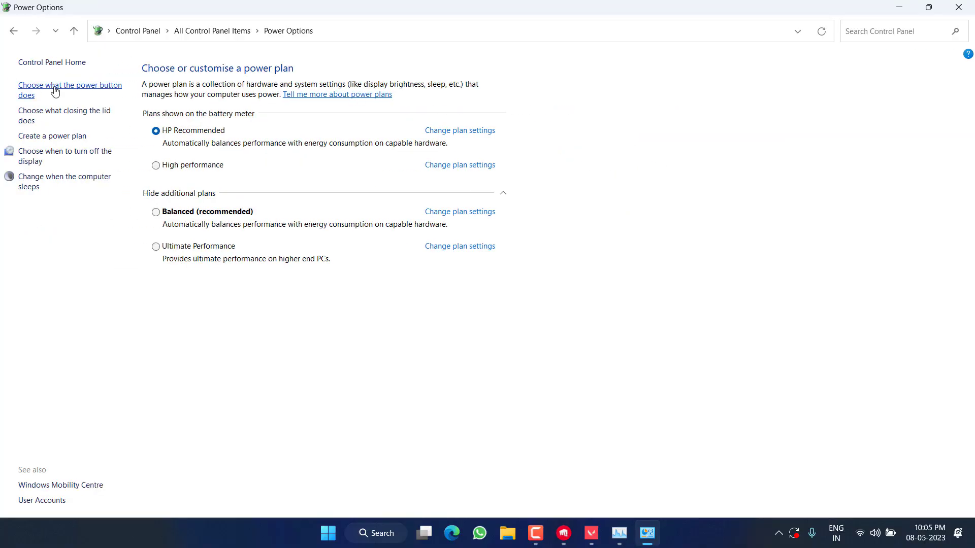
# - Unlock the shutdown settings, leave Turn on fast start-up unchecked, save, and close the window
pyautogui.click(76, 88)
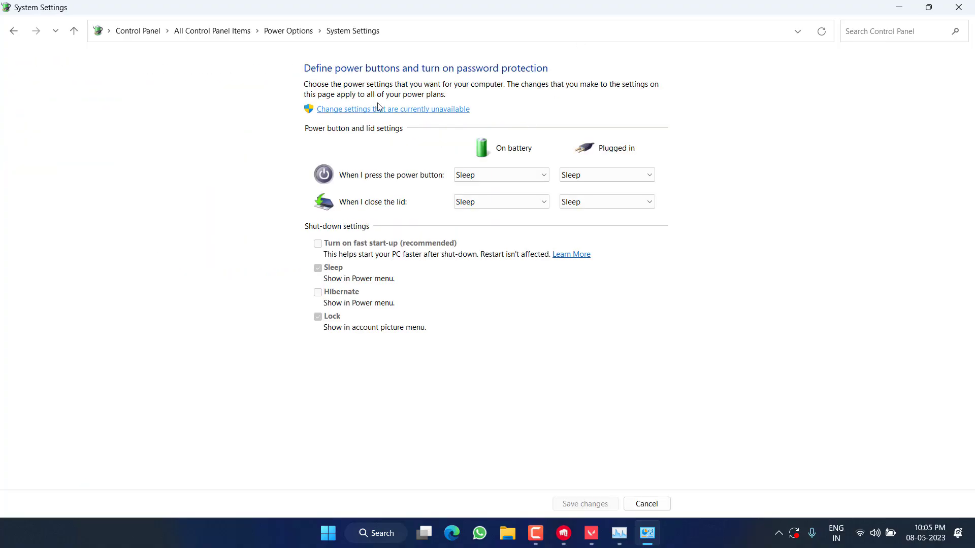
pyautogui.click(433, 110)
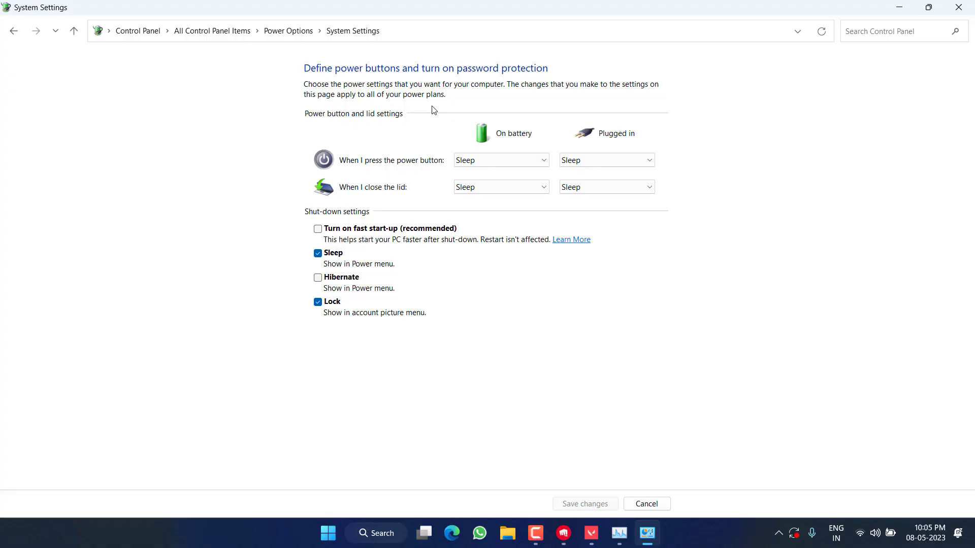
pyautogui.click(358, 229)
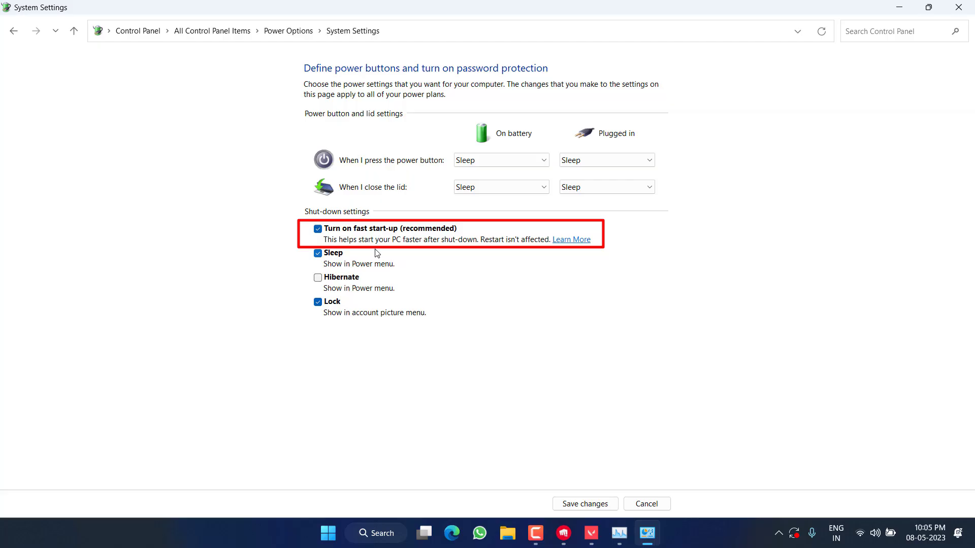
pyautogui.click(364, 228)
pyautogui.click(574, 505)
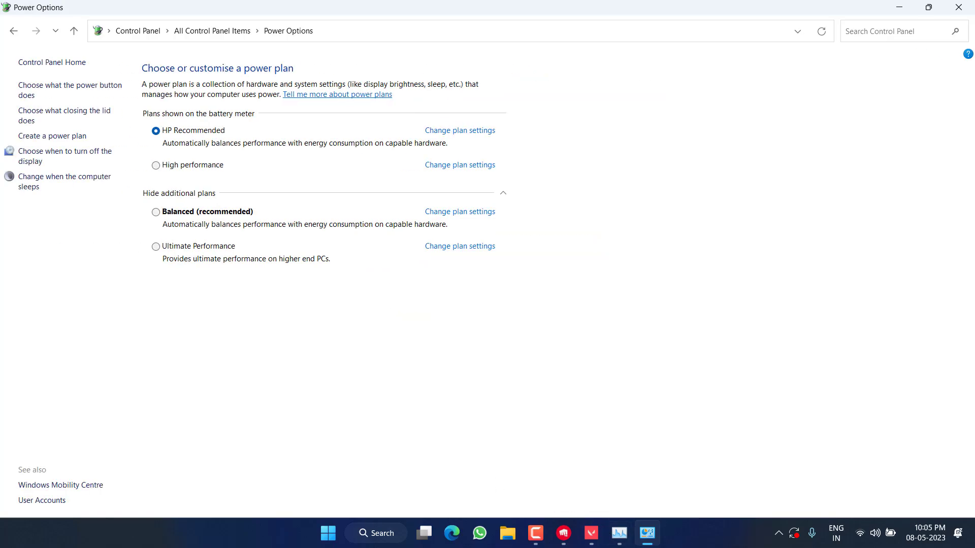
pyautogui.click(964, 7)
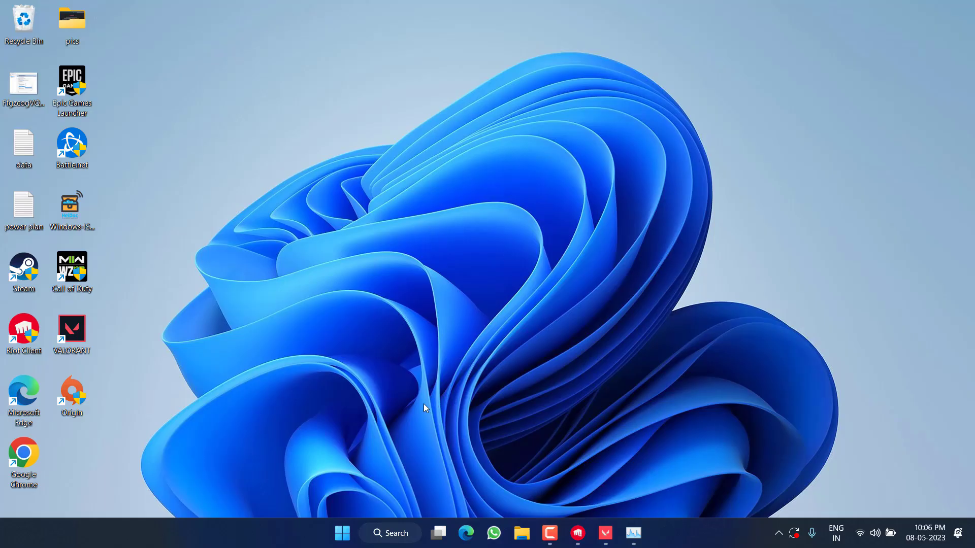
# - Launch Device Manager from the Start quick-link menu and expand System devices
pyautogui.rightClick(342, 533)
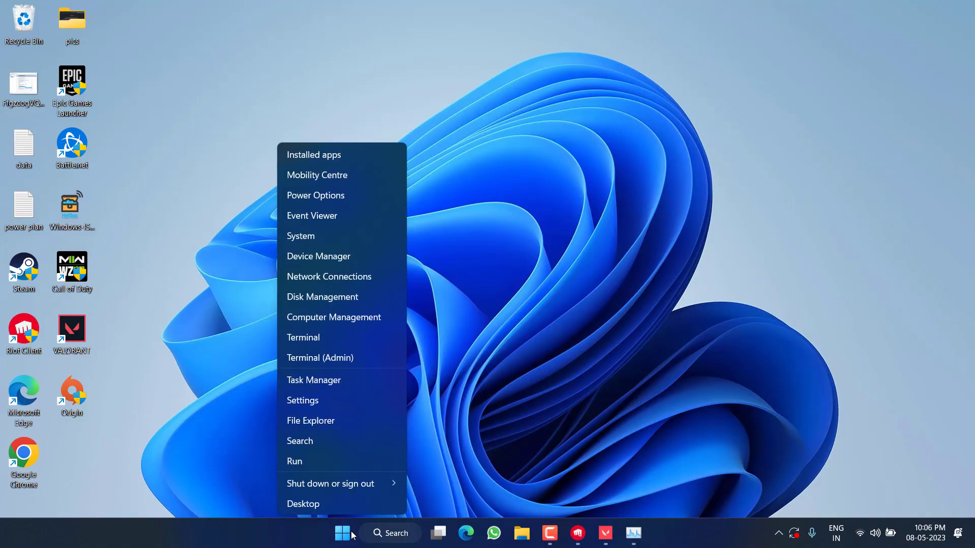
pyautogui.click(341, 253)
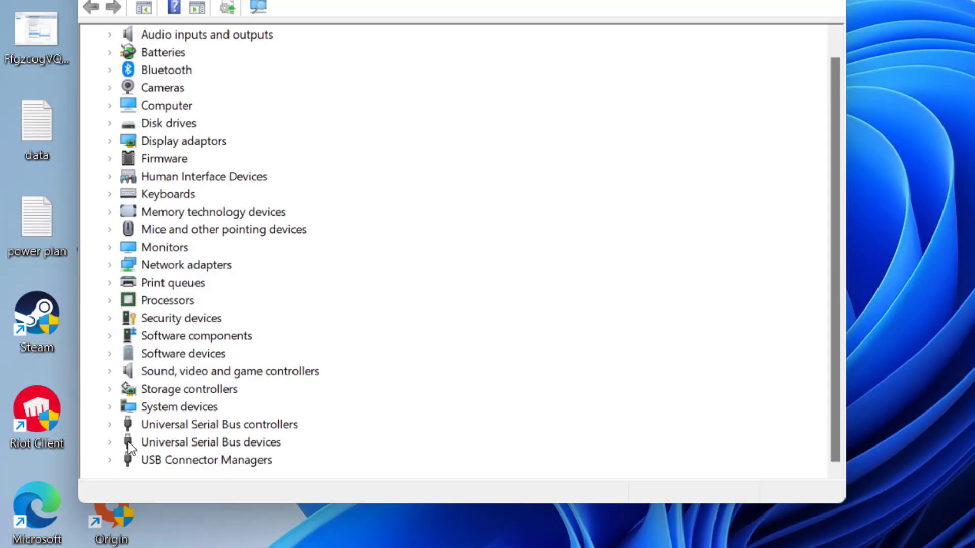
pyautogui.click(155, 408)
pyautogui.click(109, 408)
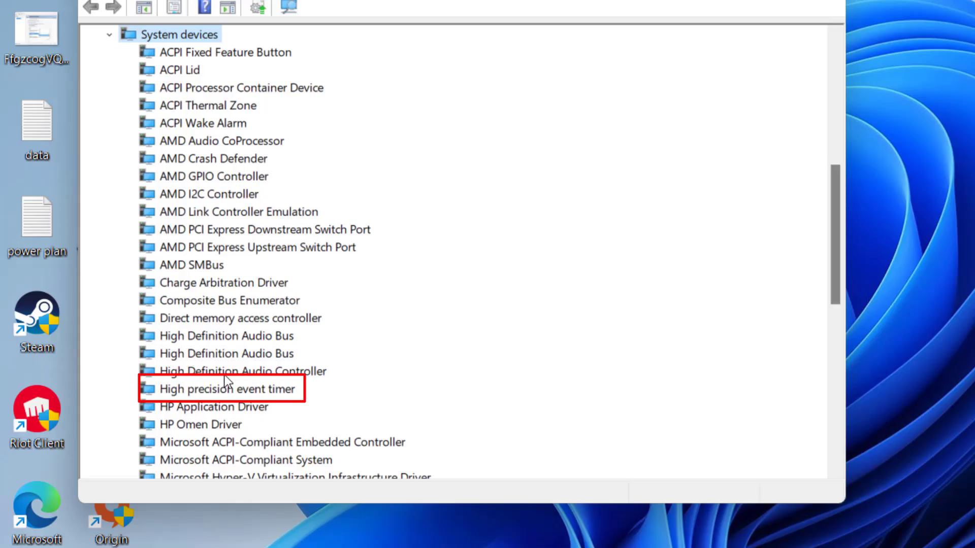
# - Disable the High precision event timer device, confirm with Yes, and minimize Device Manager
pyautogui.click(227, 388)
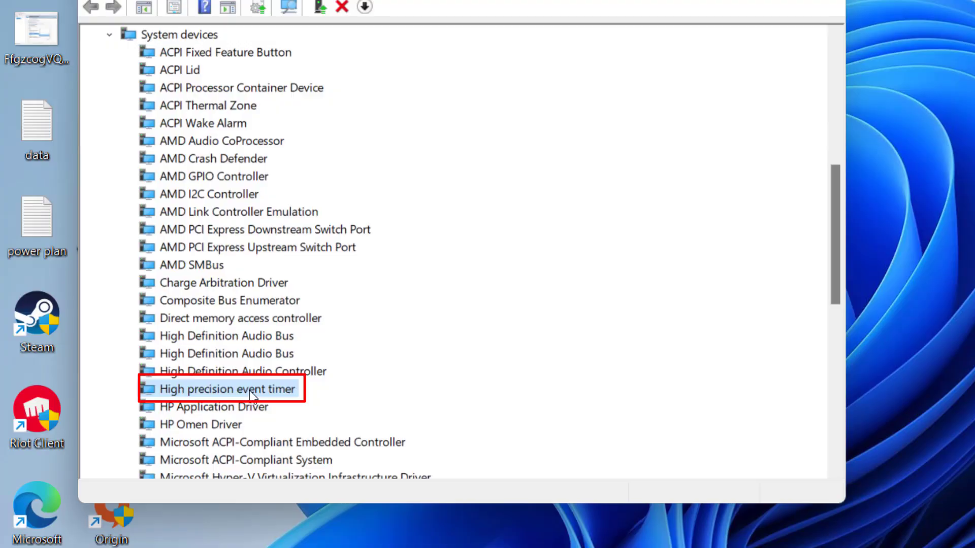
pyautogui.rightClick(251, 394)
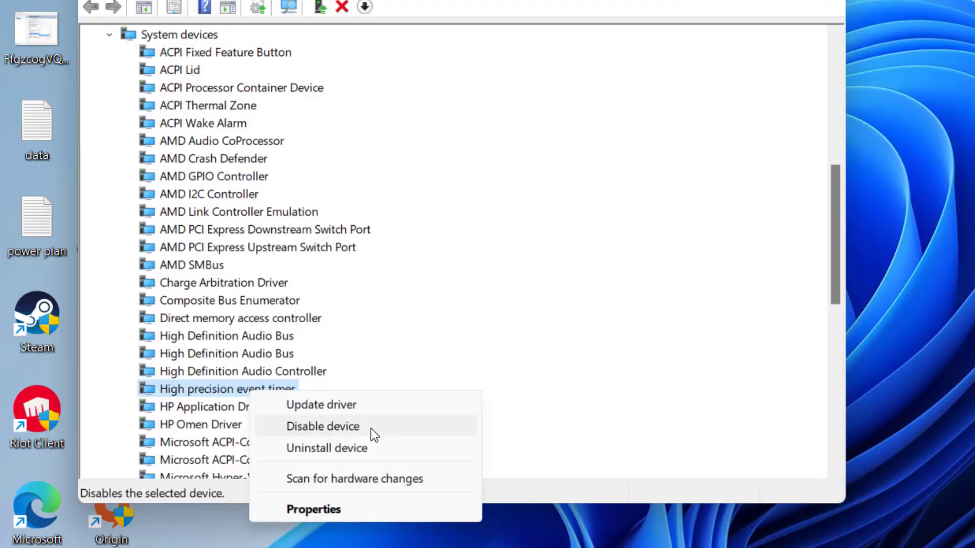
pyautogui.click(348, 428)
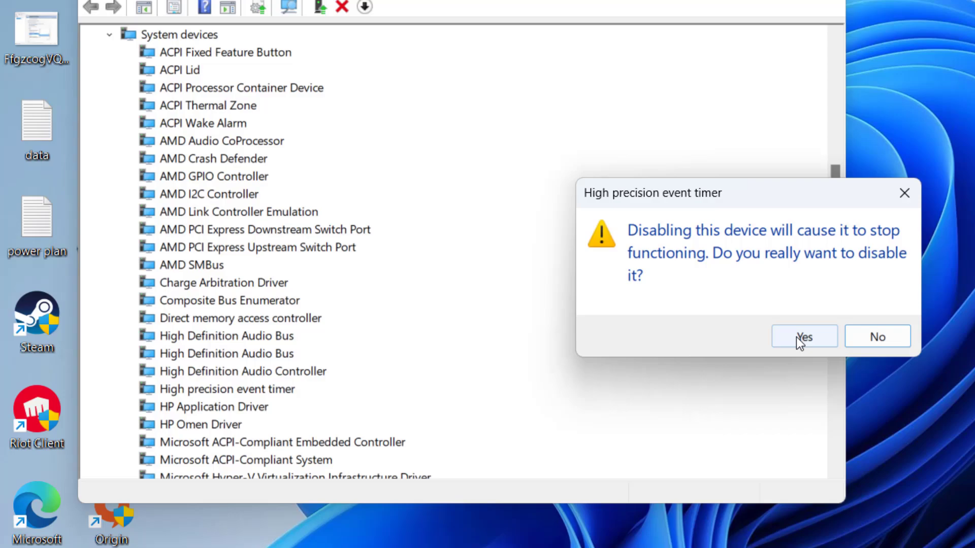
pyautogui.click(797, 337)
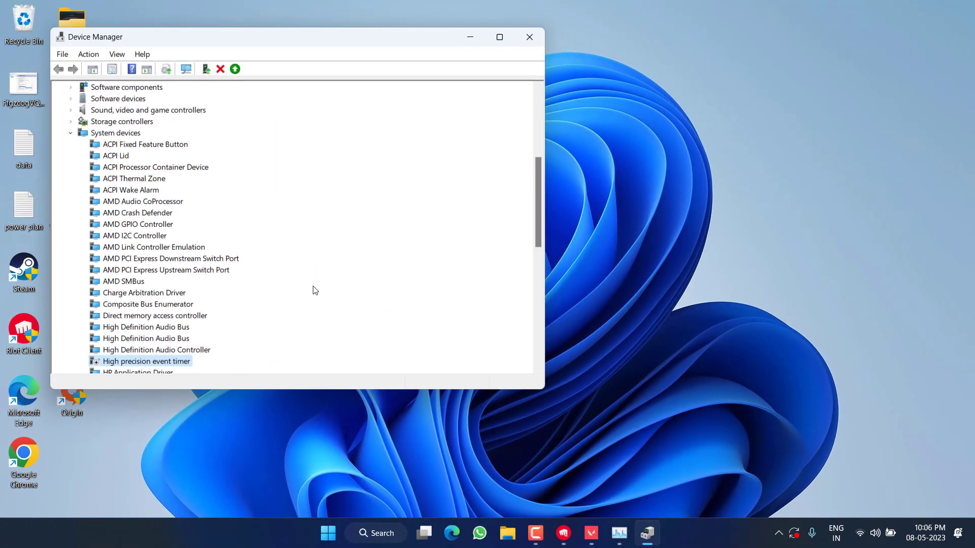
pyautogui.click(470, 37)
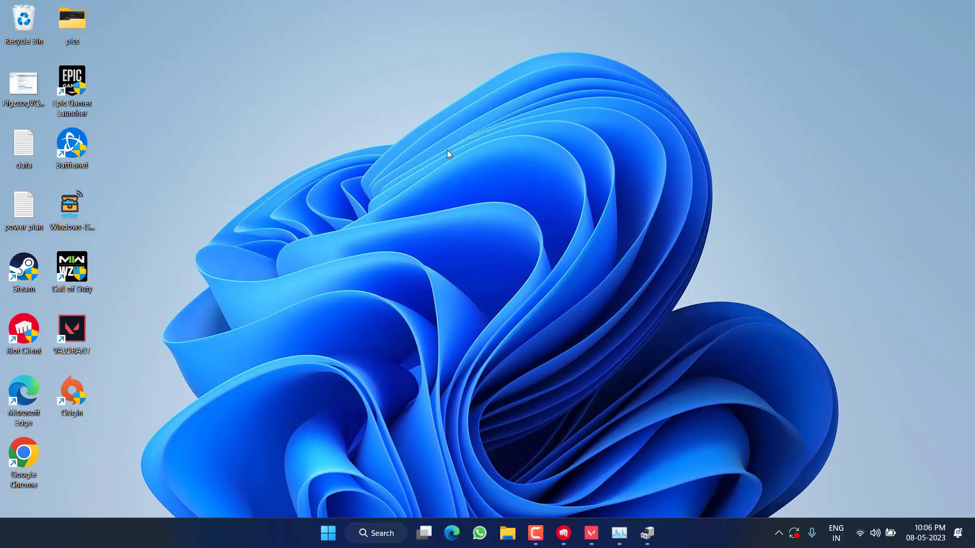